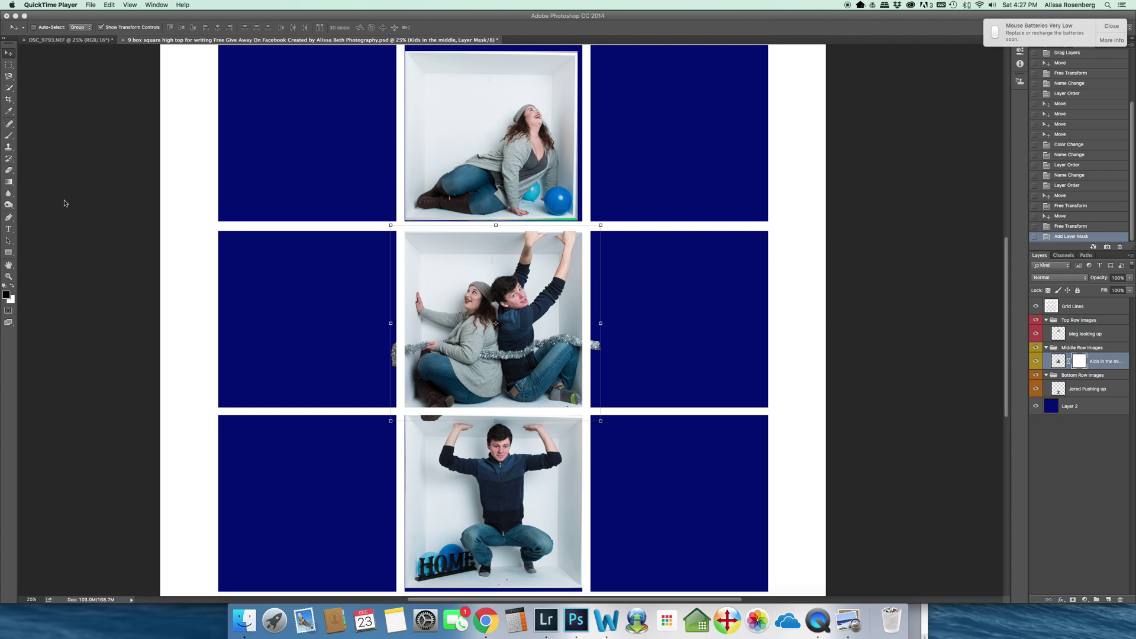
# Step: Brush black on the Kids in the middle mask to hide the stray tinsel on both sides
pyautogui.click(723, 306)
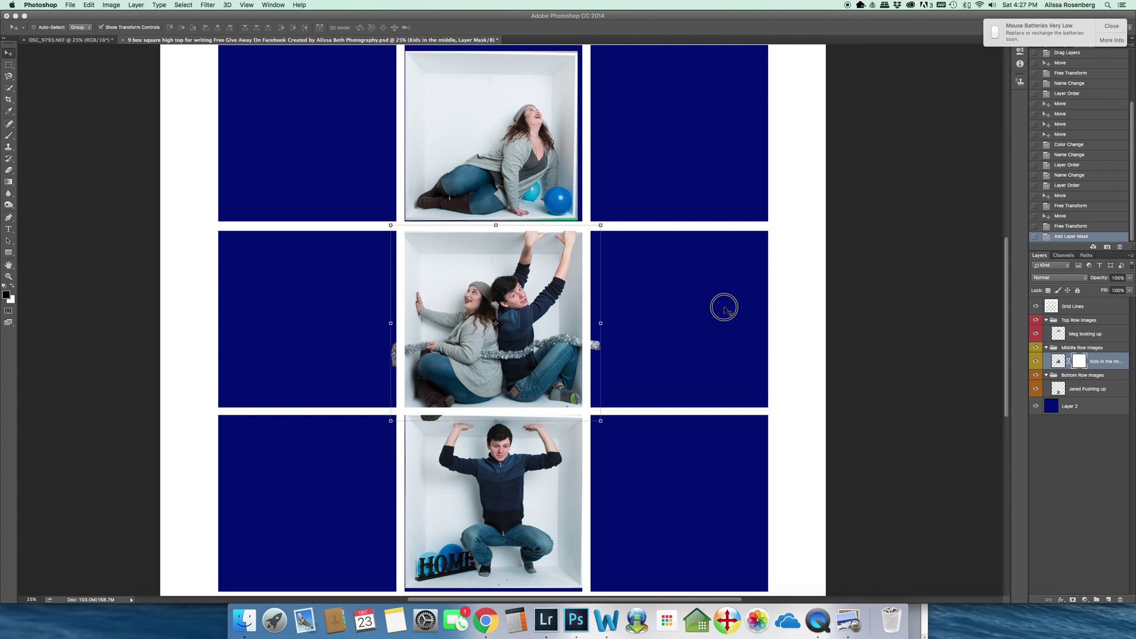
pyautogui.press('b')
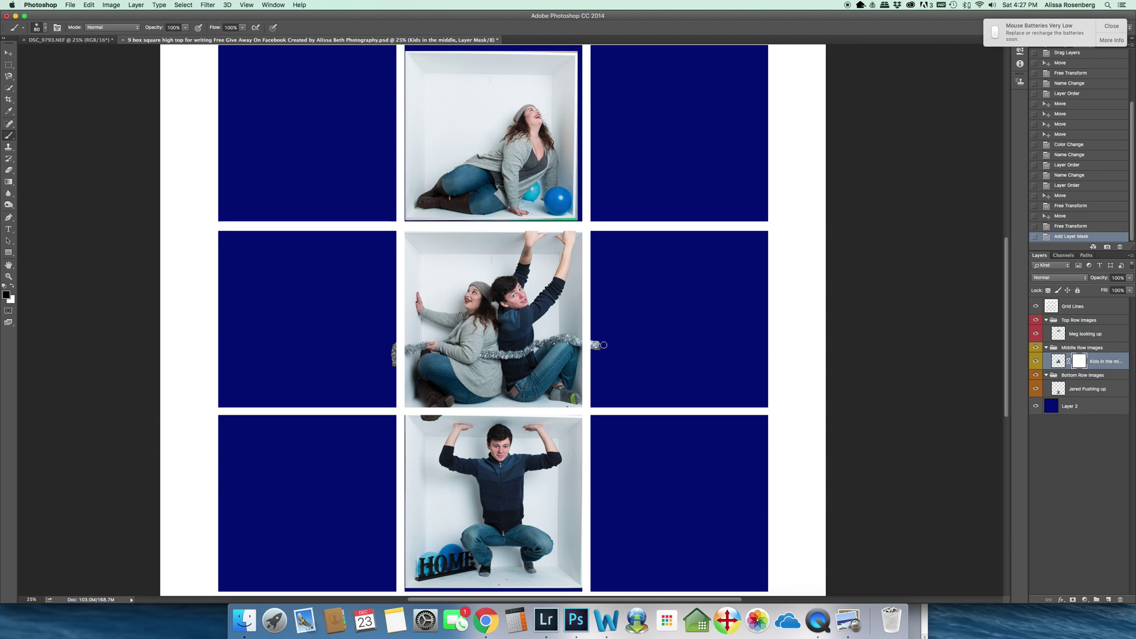
pyautogui.moveTo(599, 337); pyautogui.dragTo(596, 349)
pyautogui.click(594, 348)
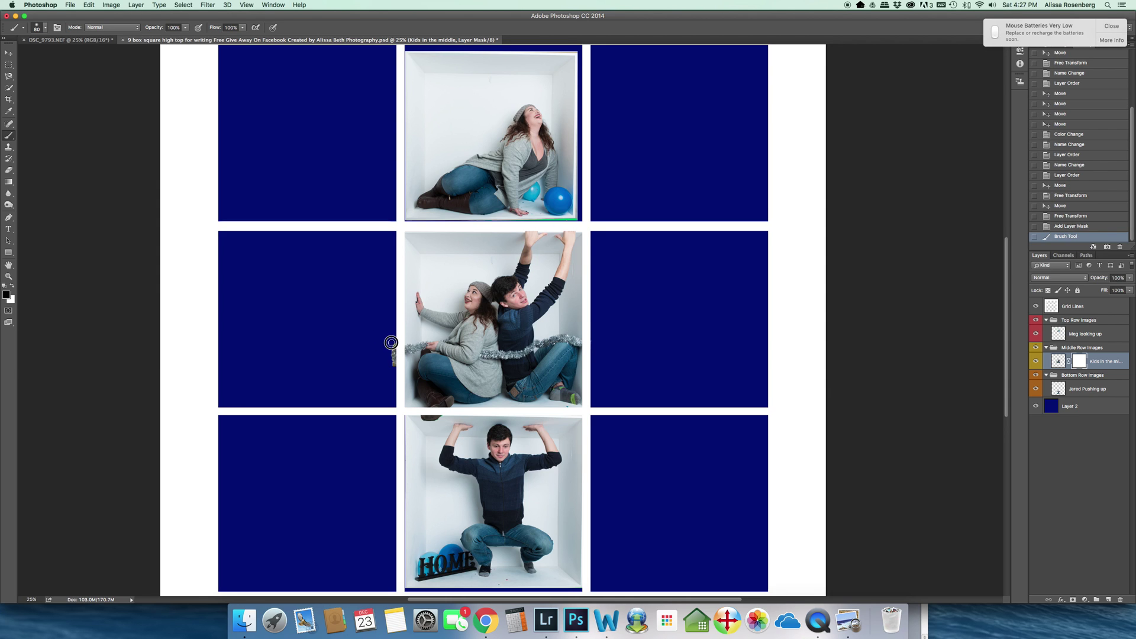
pyautogui.moveTo(392, 340)
pyautogui.mouseDown()
pyautogui.moveTo(393, 367)
pyautogui.moveTo(393, 346)
pyautogui.mouseUp()
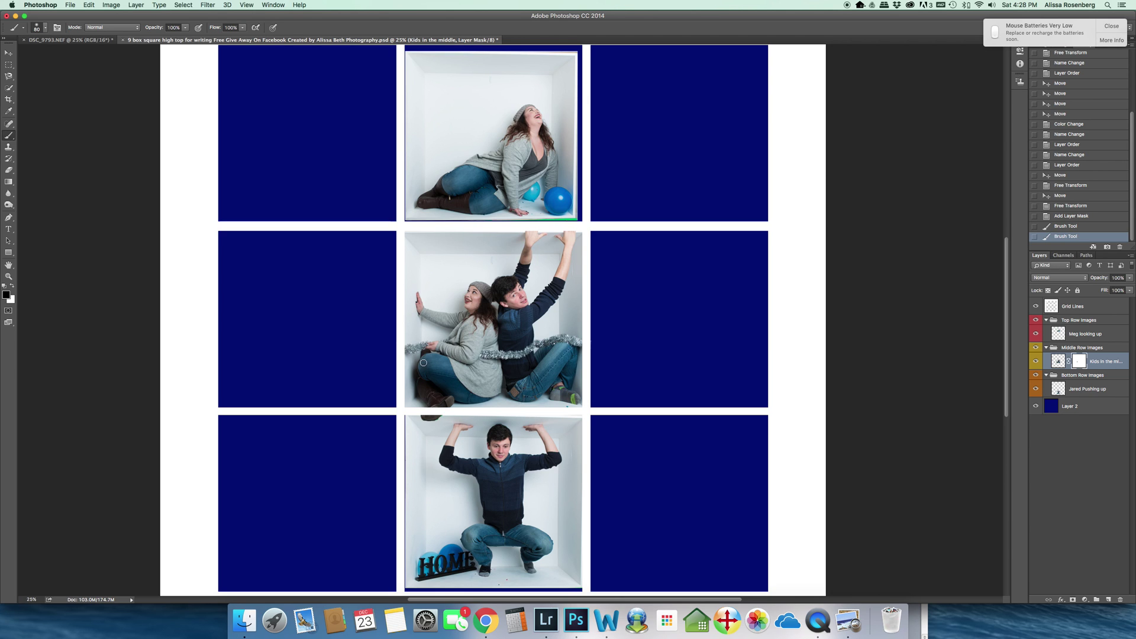
# Step: Add a layer mask to Grid Lines and toggle its visibility to check the photos
pyautogui.click(1086, 307)
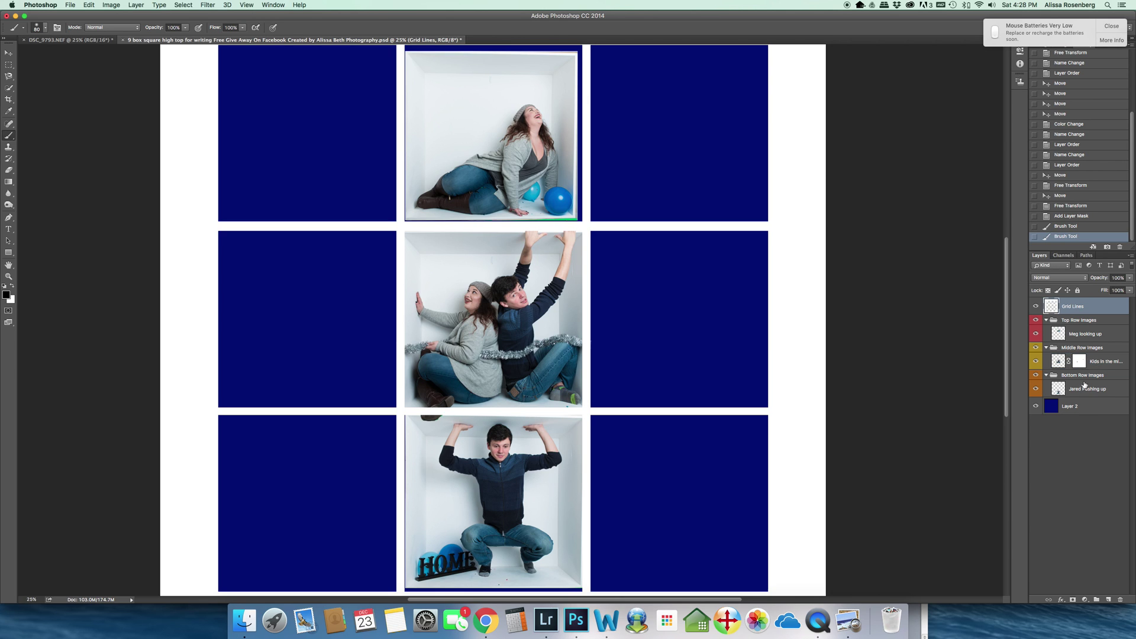
pyautogui.click(1074, 599)
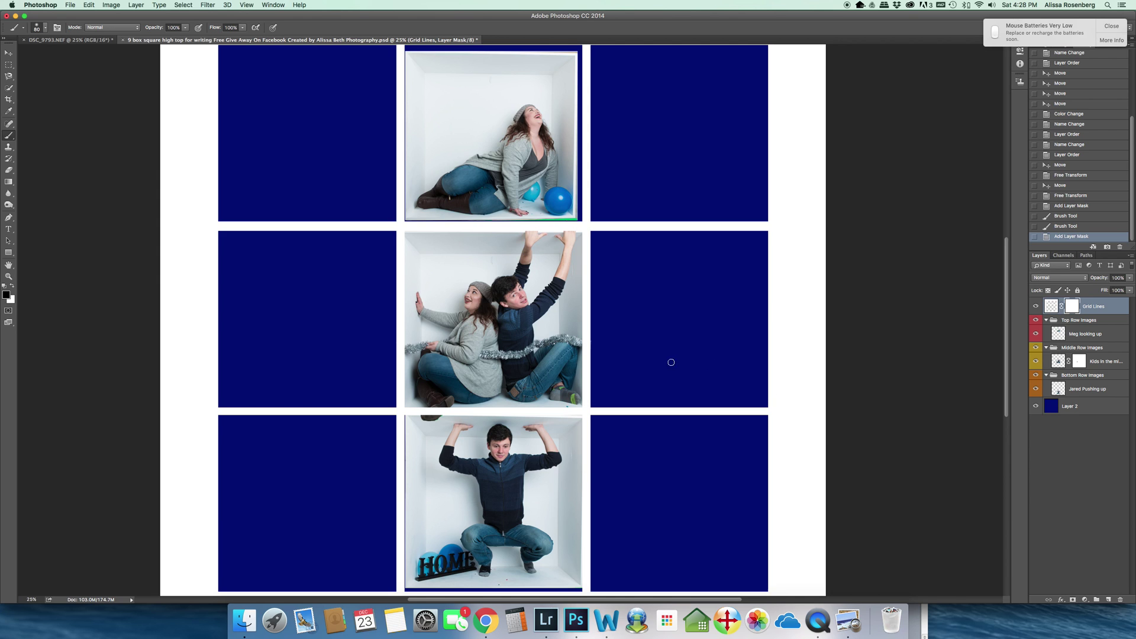
pyautogui.click(1036, 306)
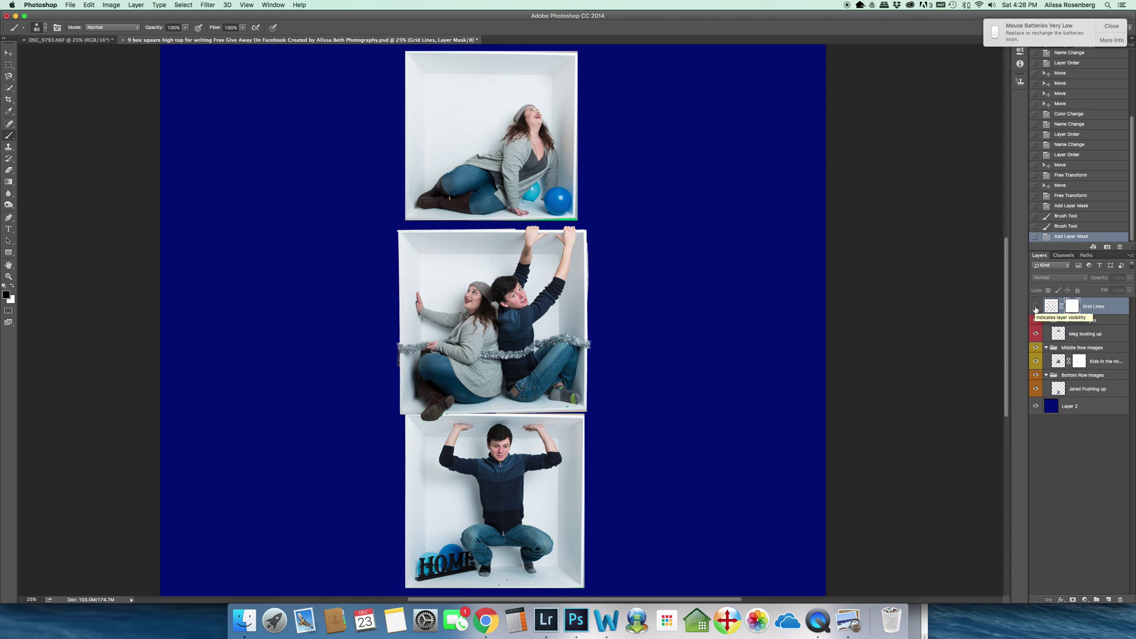
pyautogui.click(1036, 306)
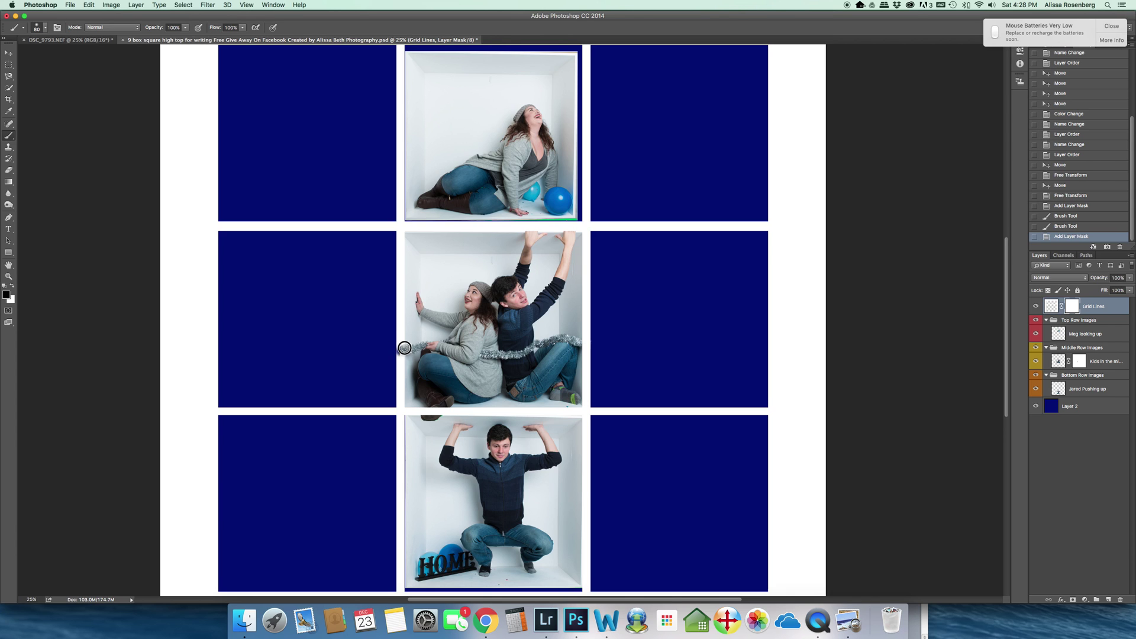
# Step: Paint the Grid Lines mask so the tinsel shows across the gutter left of the middle photo
pyautogui.click(402, 352)
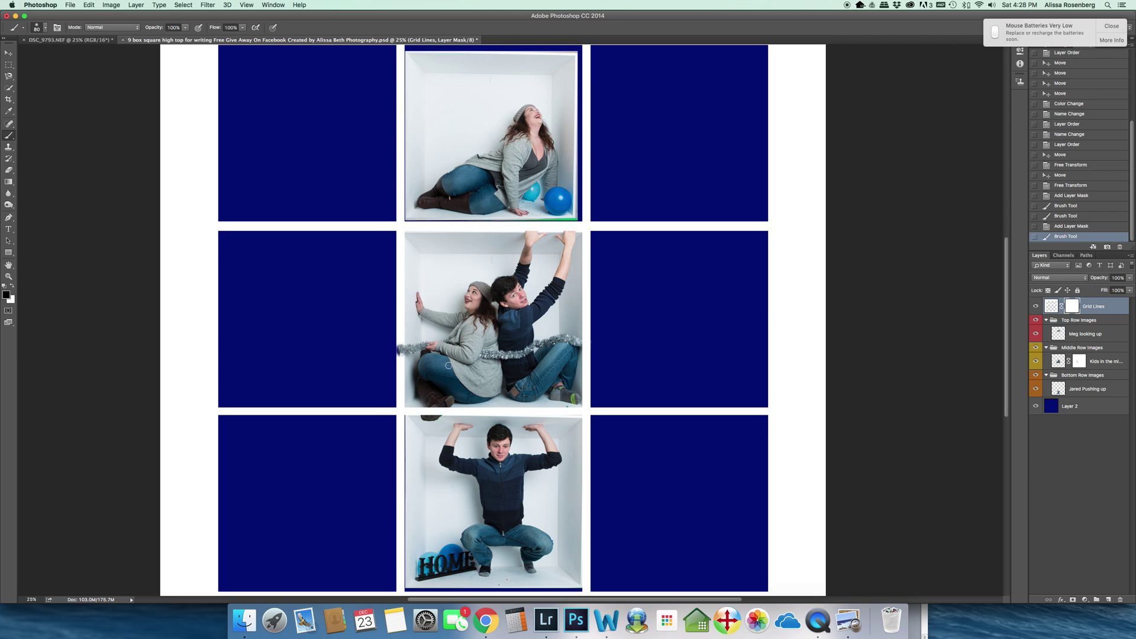
pyautogui.click(407, 349)
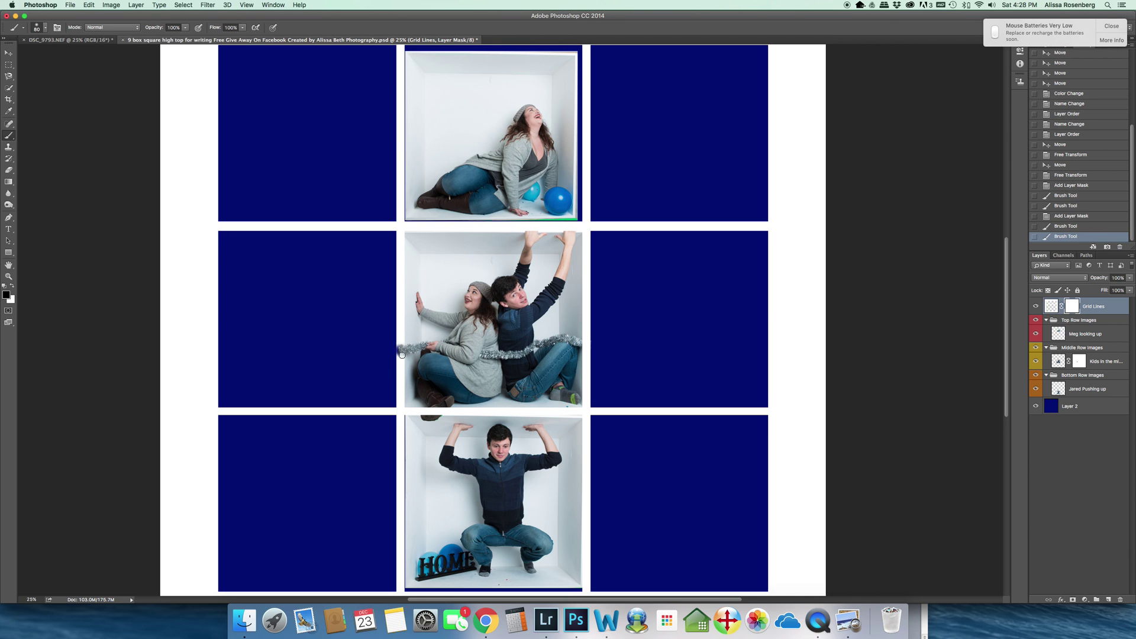
pyautogui.click(1036, 307)
pyautogui.click(1037, 306)
# Step: Scale the Kids in the middle photo to about 101% from a corner handle and commit
pyautogui.click(1059, 362)
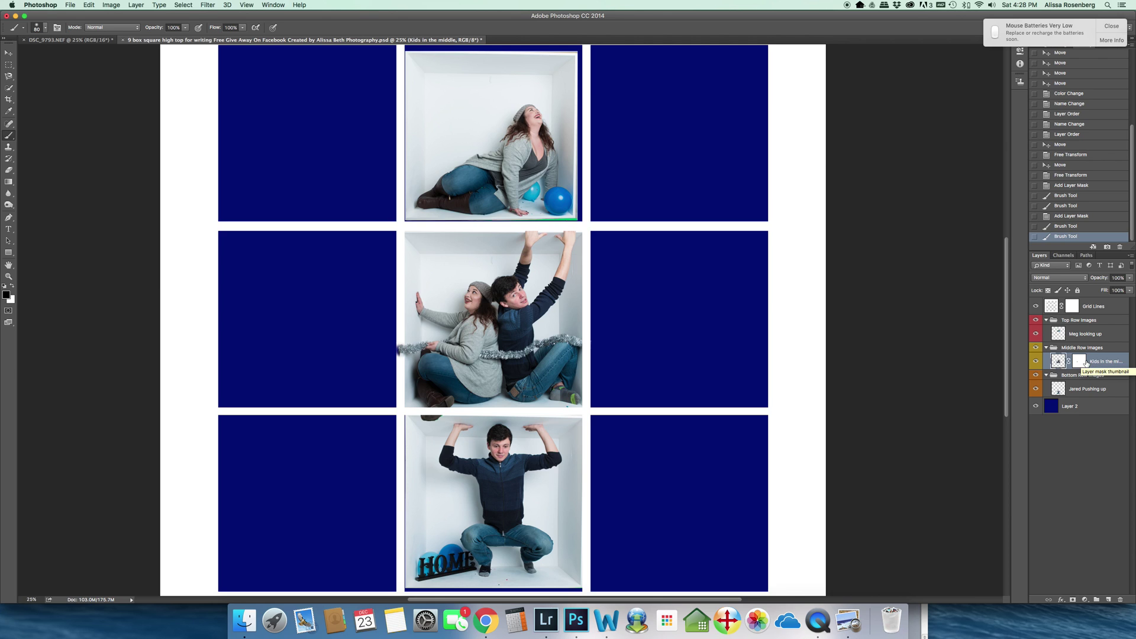
pyautogui.click(1079, 363)
pyautogui.click(8, 52)
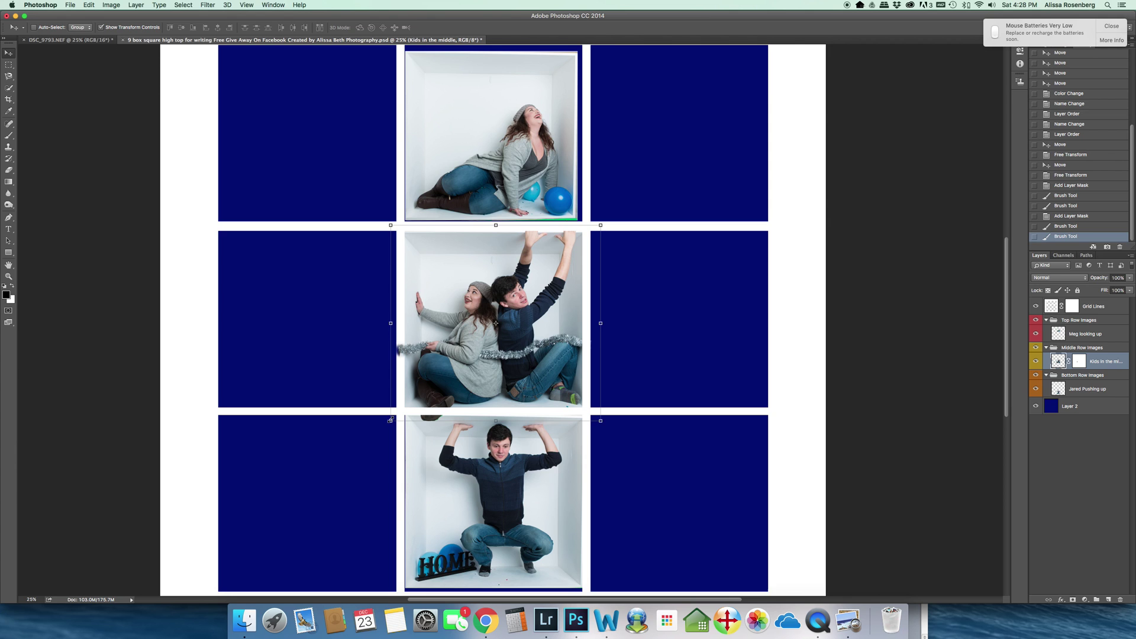
pyautogui.moveTo(391, 421); pyautogui.dragTo(389, 423)
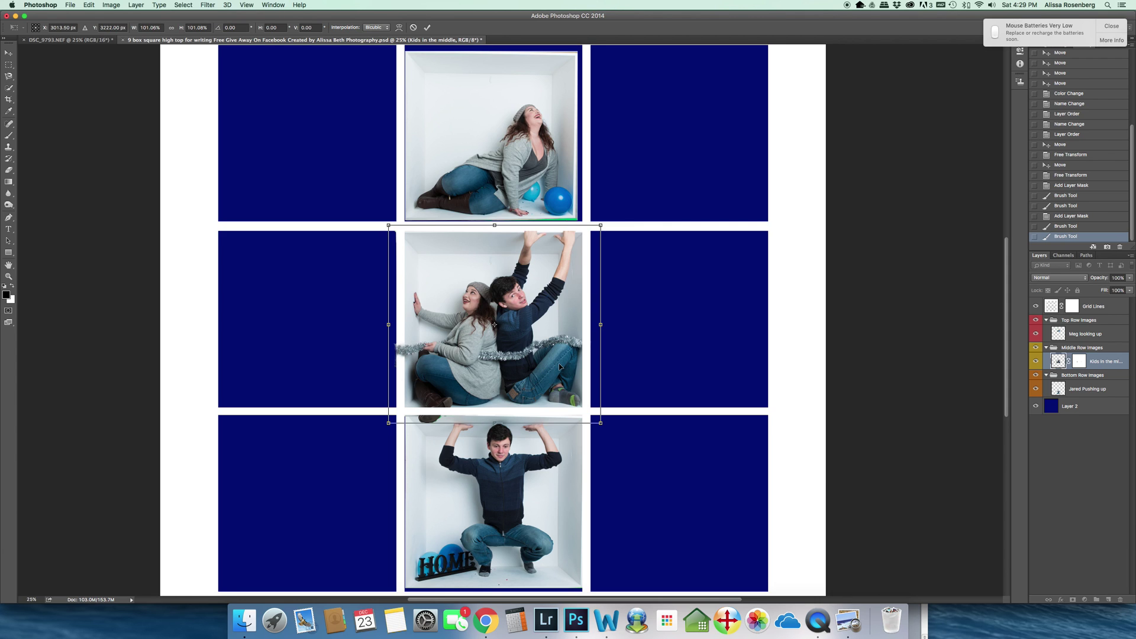
pyautogui.press('Return')
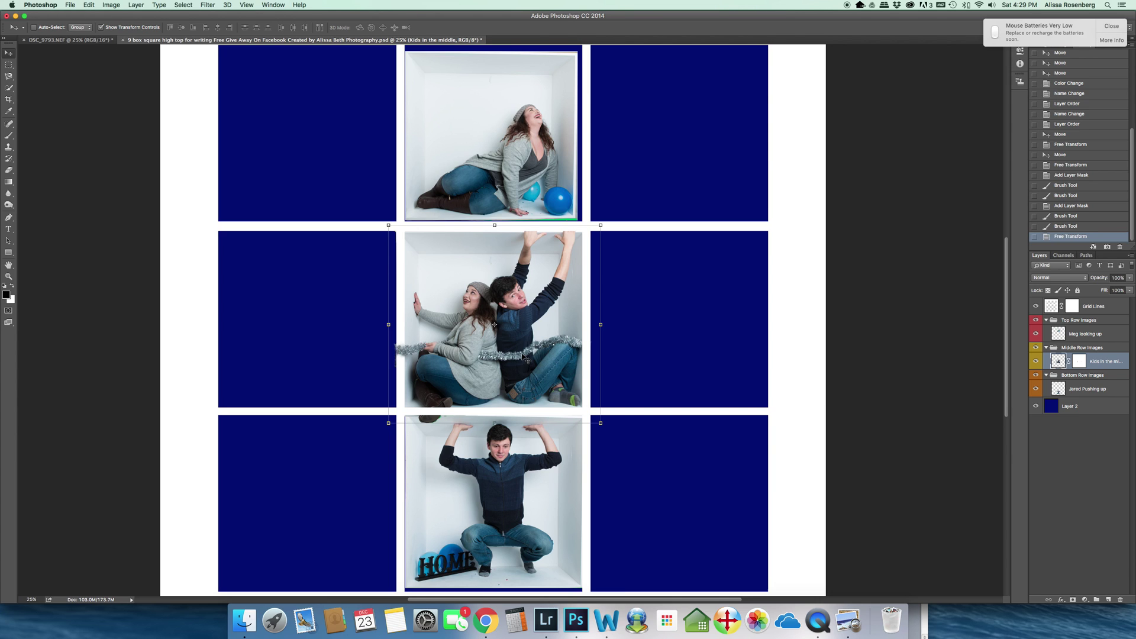
# Step: Brush the Kids in the middle mask along the photo's left edge
pyautogui.click(1082, 362)
pyautogui.press('b')
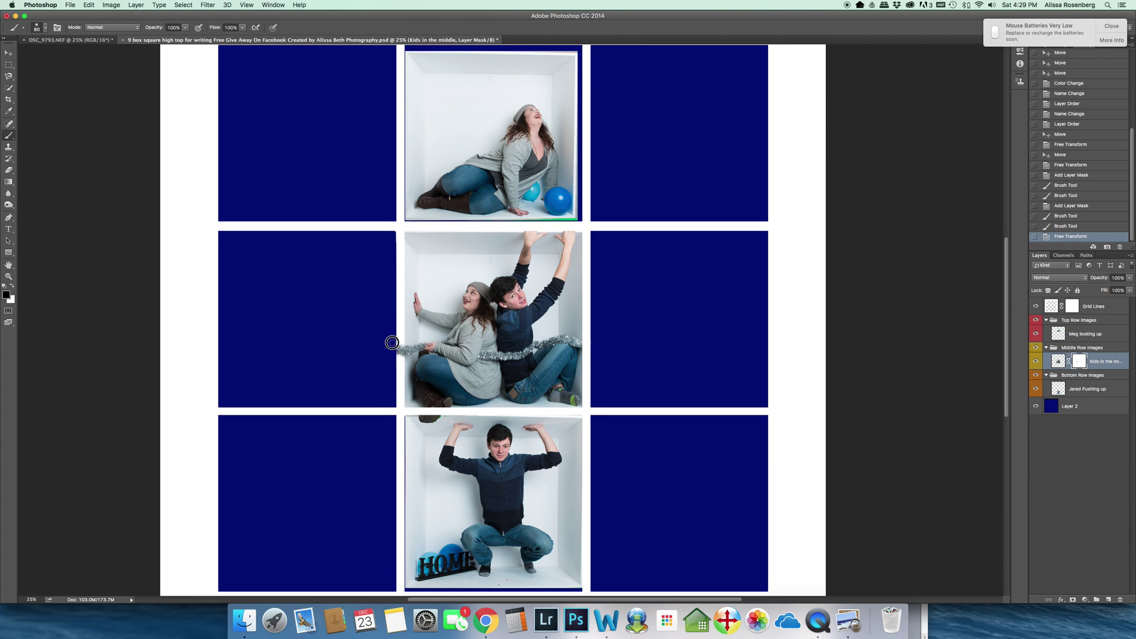
pyautogui.moveTo(392, 342); pyautogui.dragTo(391, 367)
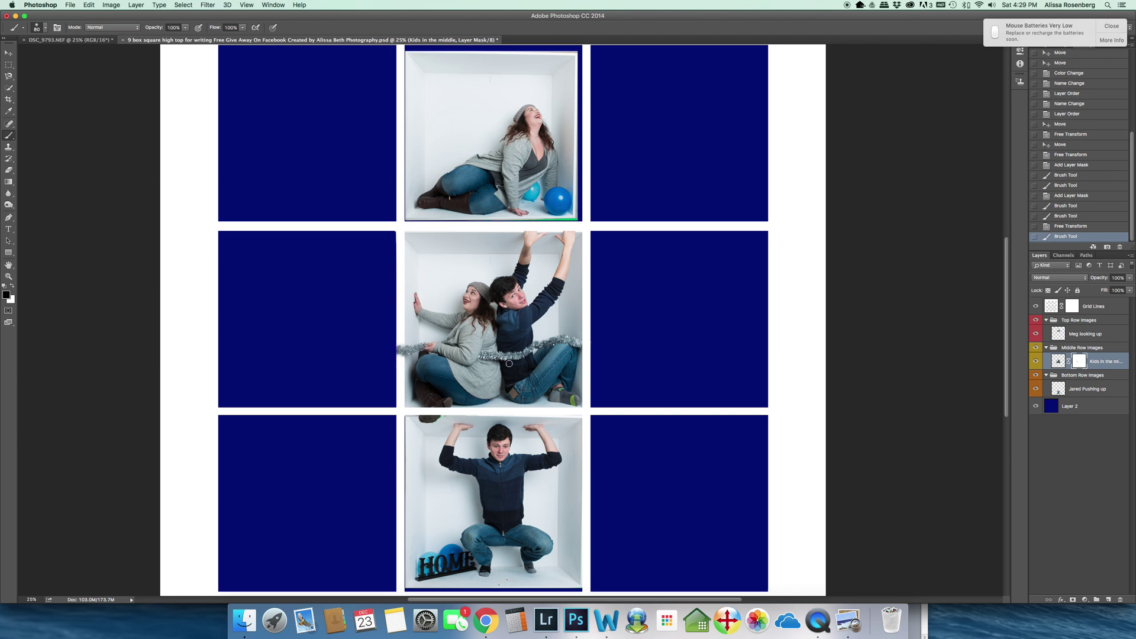
# Step: Paint the Grid Lines mask to reveal tinsel past the middle photo's right edge
pyautogui.click(1072, 308)
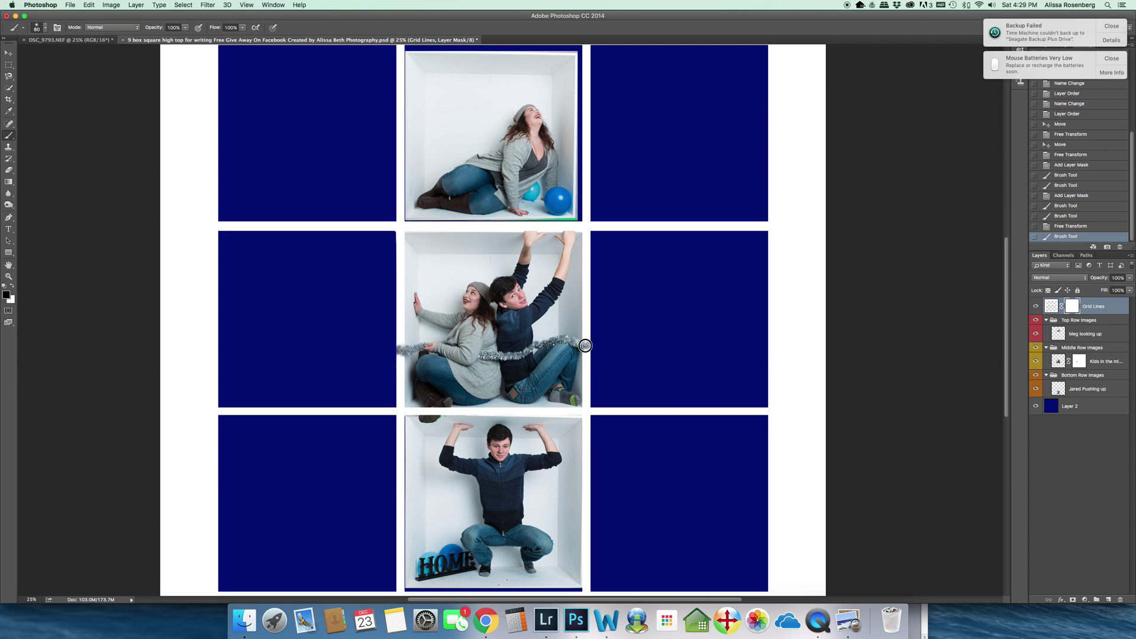
pyautogui.click(585, 345)
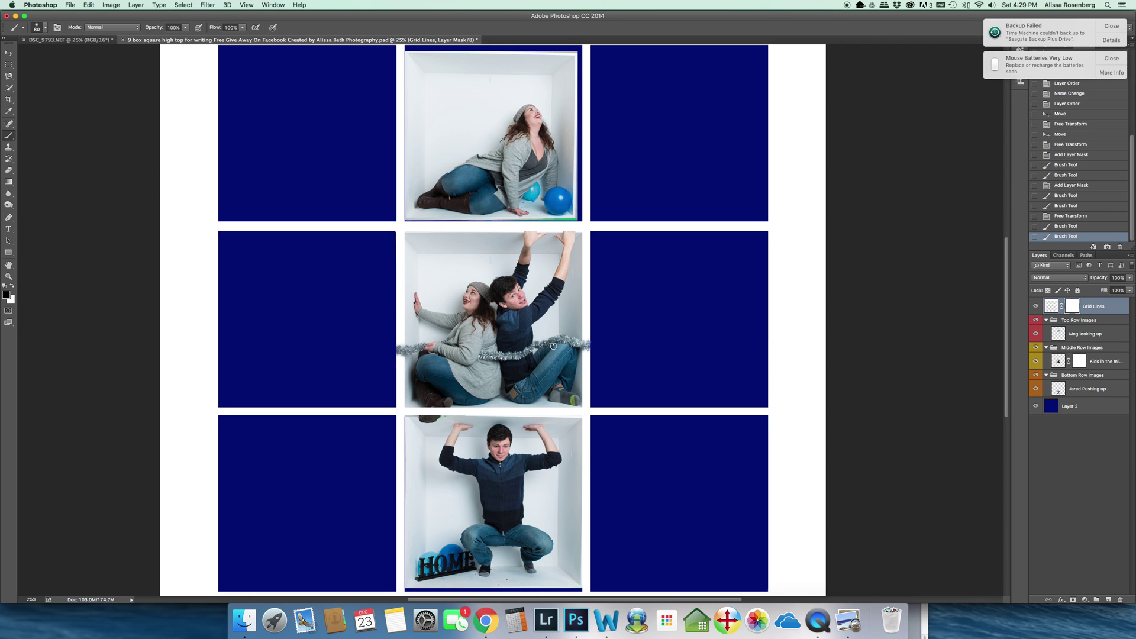
pyautogui.hscroll(-1, 554, 346)
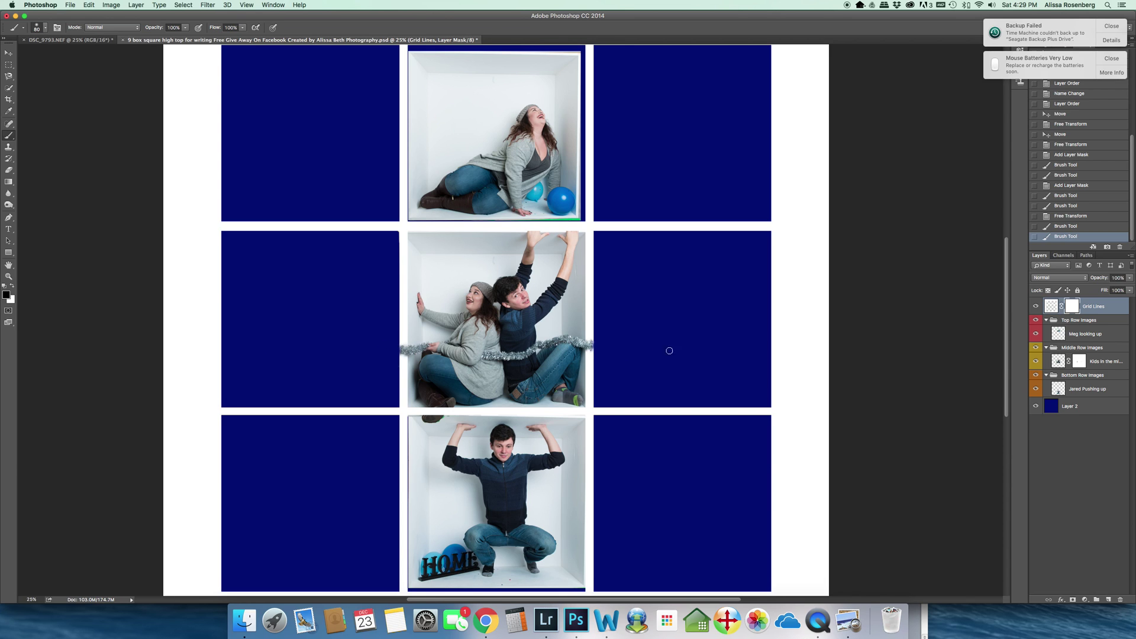
# Step: Brush the Grid Lines mask to show more right-side tinsel and the boot across the lower gutter
pyautogui.click(591, 346)
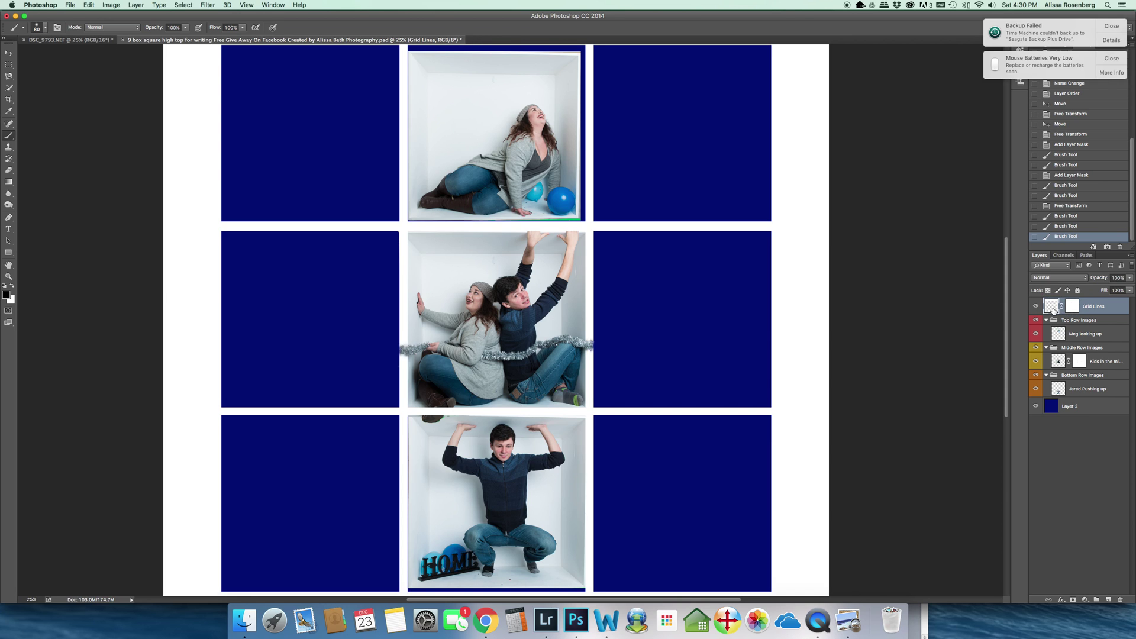
pyautogui.click(1111, 363)
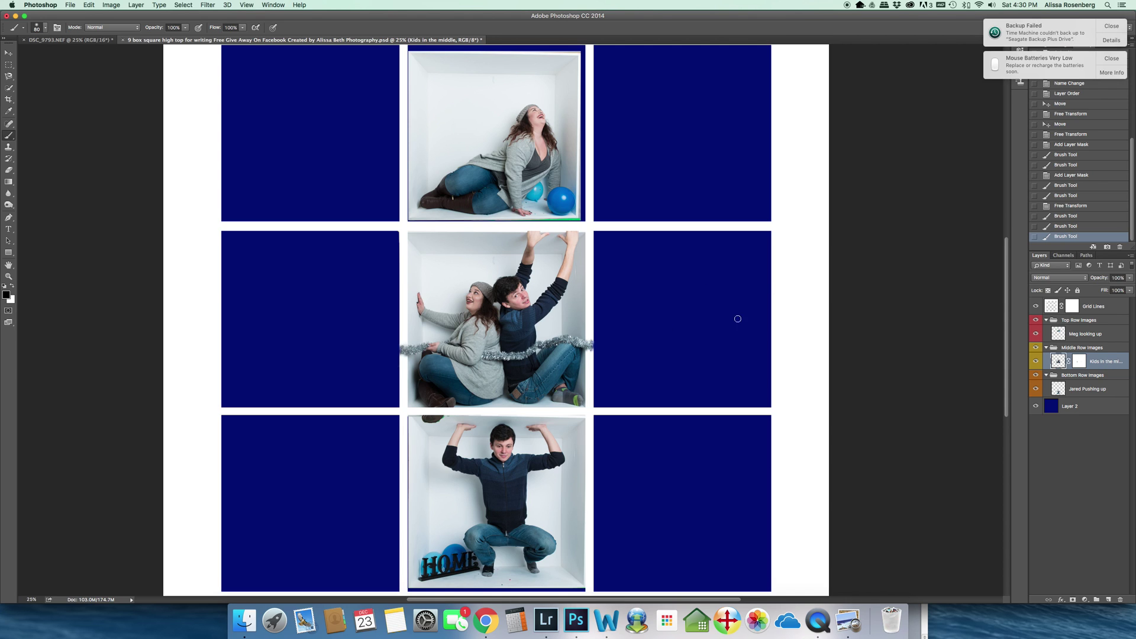
pyautogui.click(1073, 306)
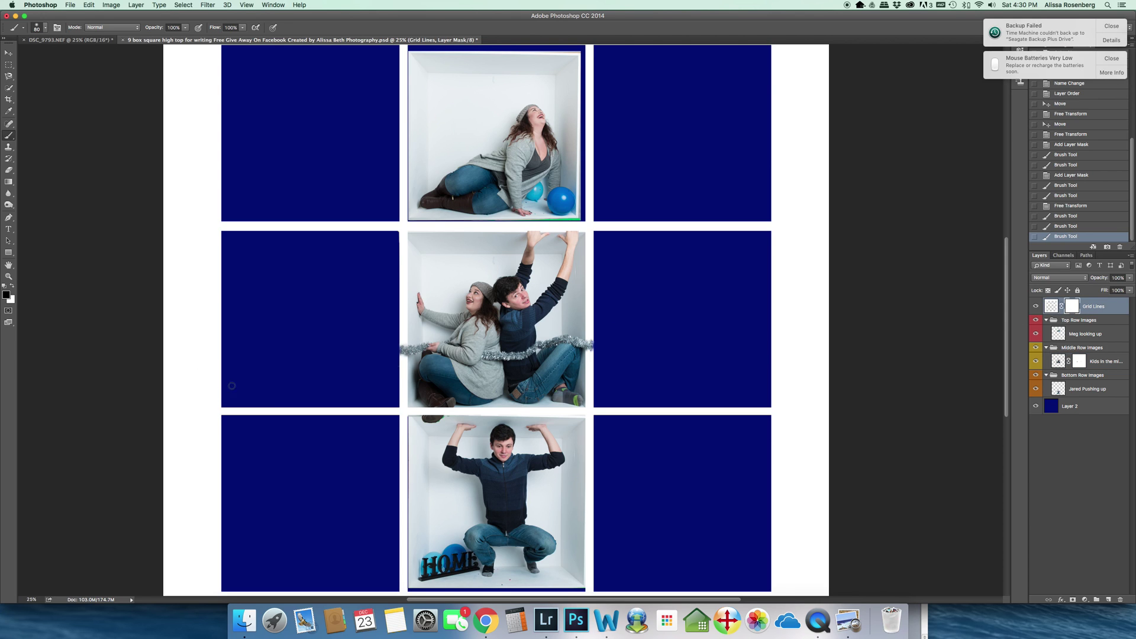
pyautogui.click(436, 412)
pyautogui.moveTo(429, 416); pyautogui.dragTo(442, 419)
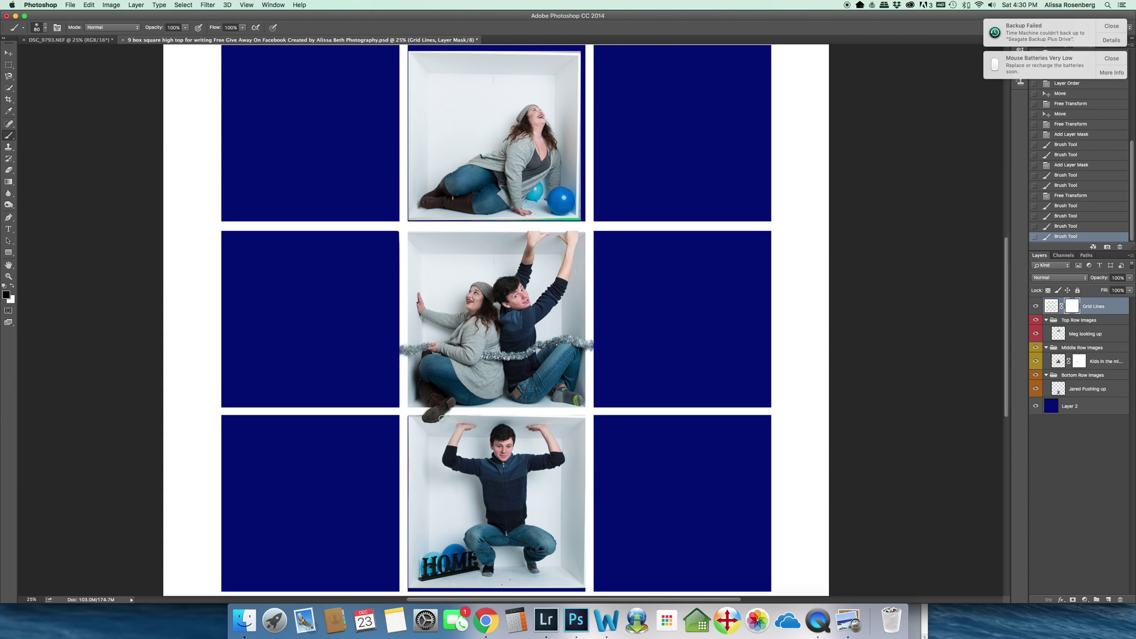
pyautogui.click(8, 277)
# Step: Zoom in on the middle photo and hide the Grid Lines layer and Bottom Row Images group
pyautogui.click(490, 460)
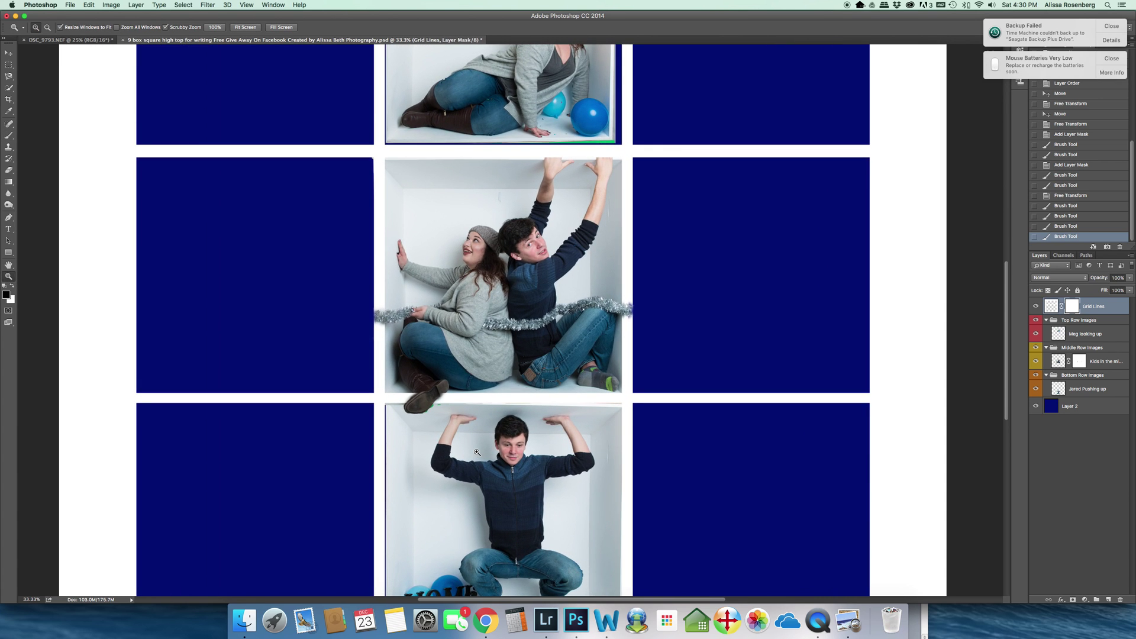
pyautogui.click(469, 443)
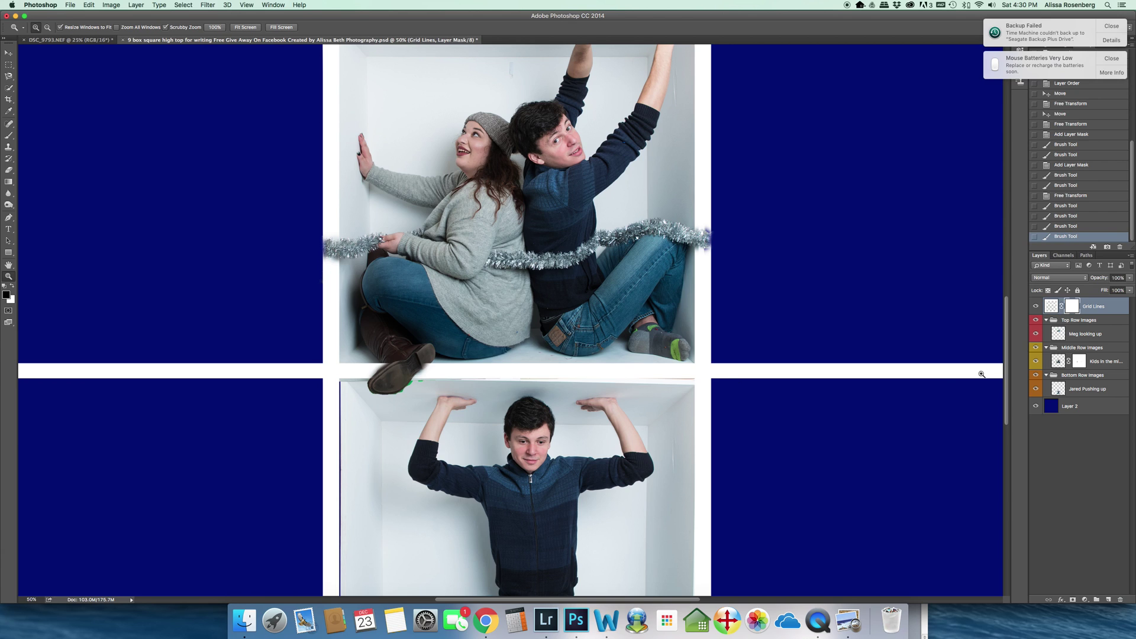
pyautogui.click(1036, 307)
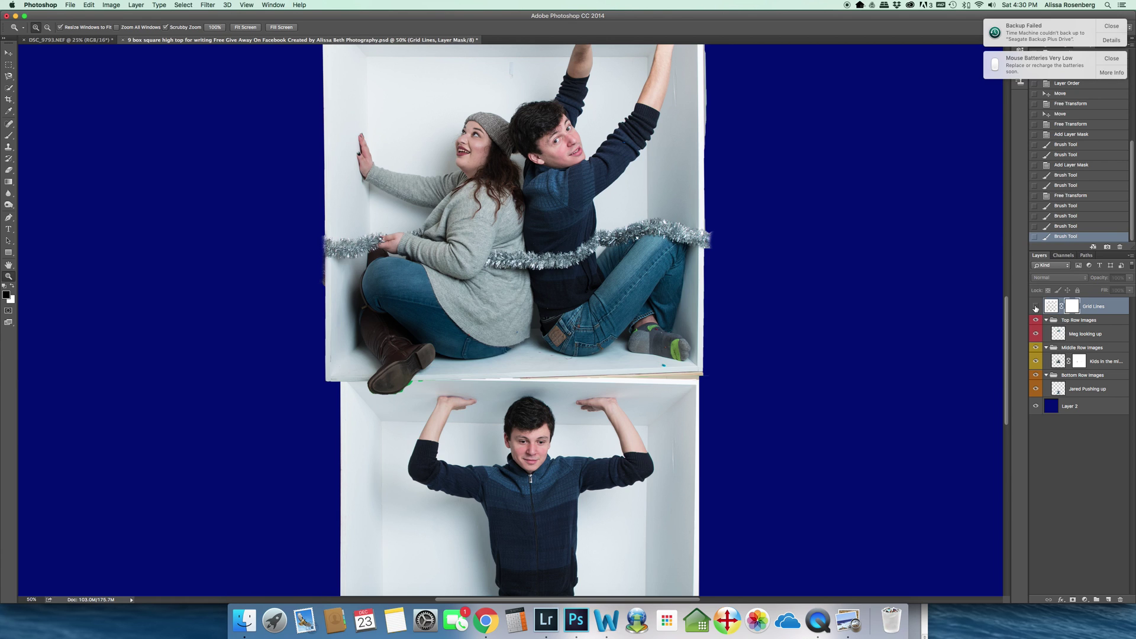
pyautogui.click(1037, 376)
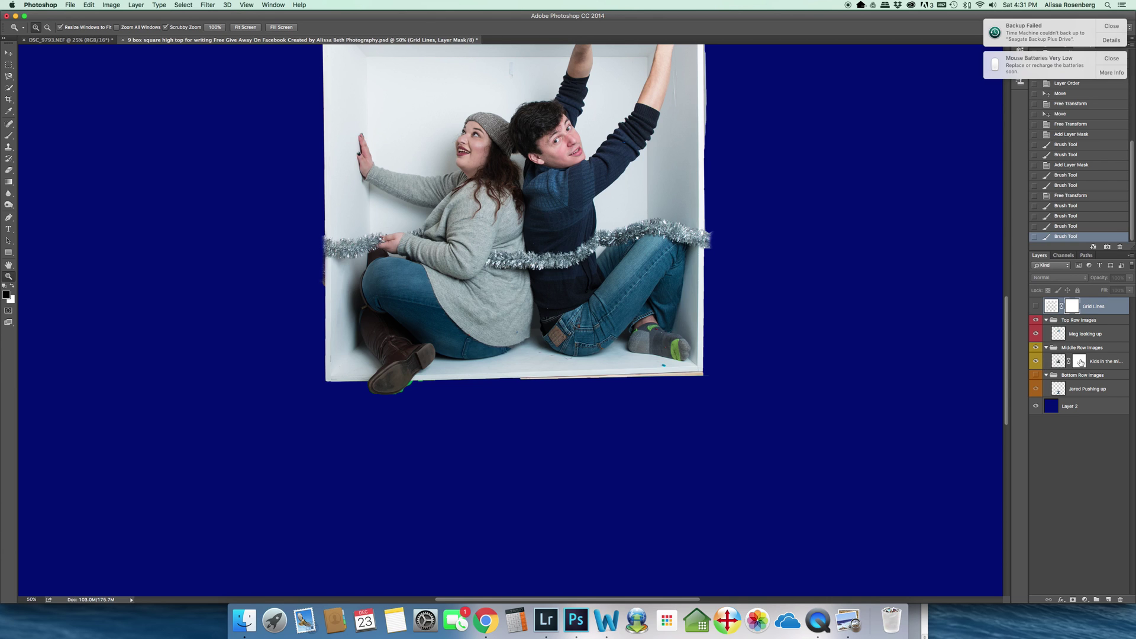
# Step: Quick-select the boot hanging below the kids' photo on the Kids in the middle layer
pyautogui.click(1060, 362)
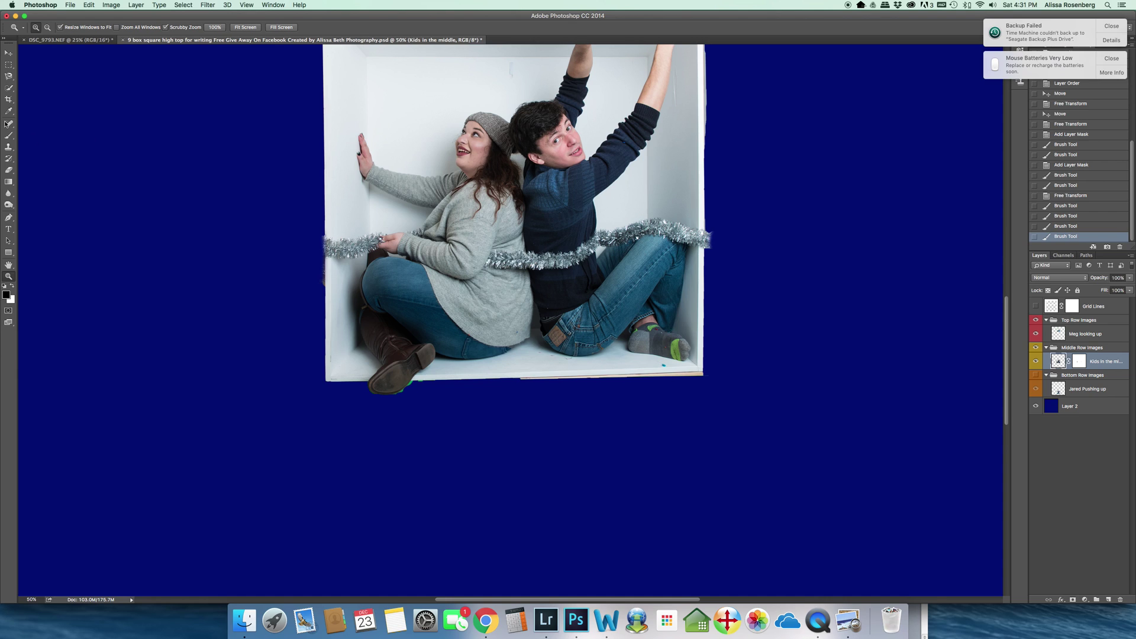
pyautogui.click(9, 88)
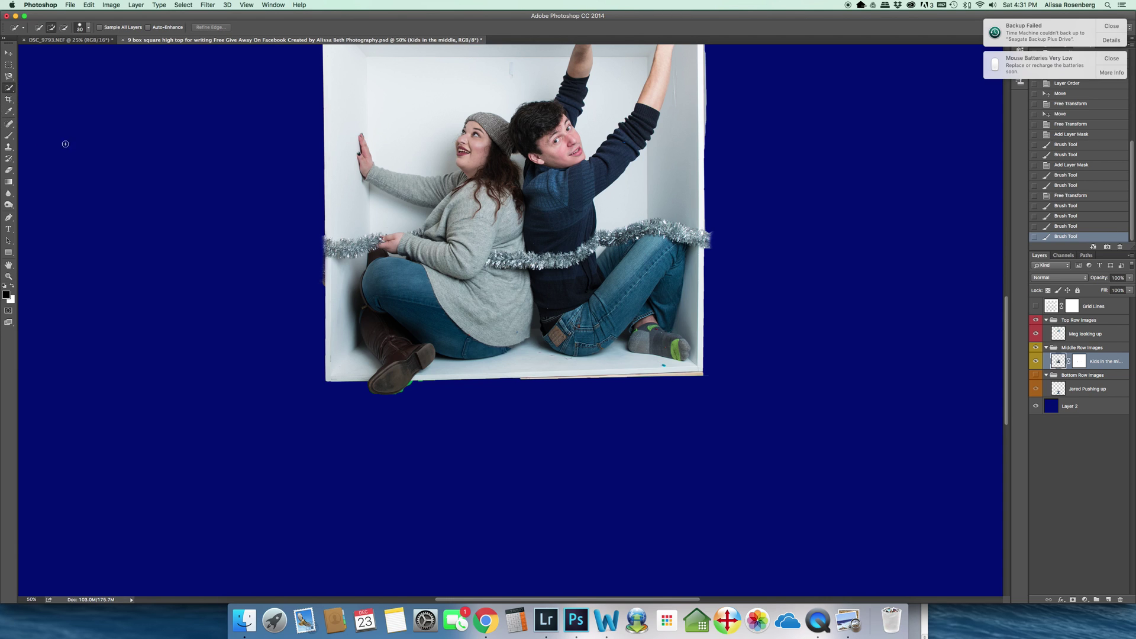
pyautogui.moveTo(381, 387); pyautogui.dragTo(423, 359)
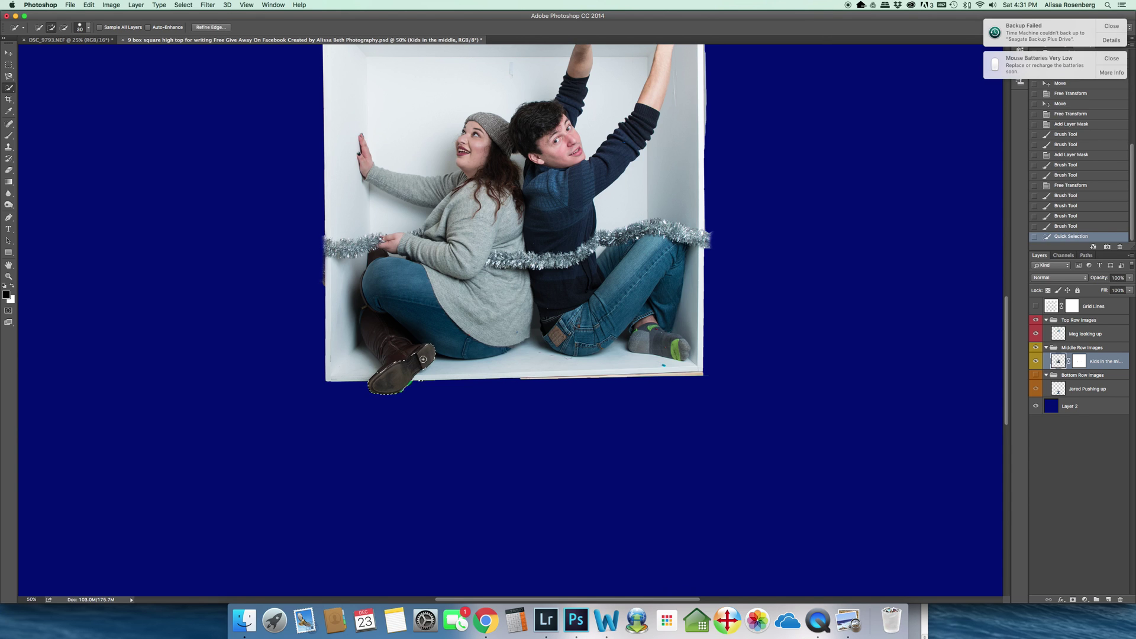
pyautogui.click(1080, 361)
pyautogui.click(408, 389)
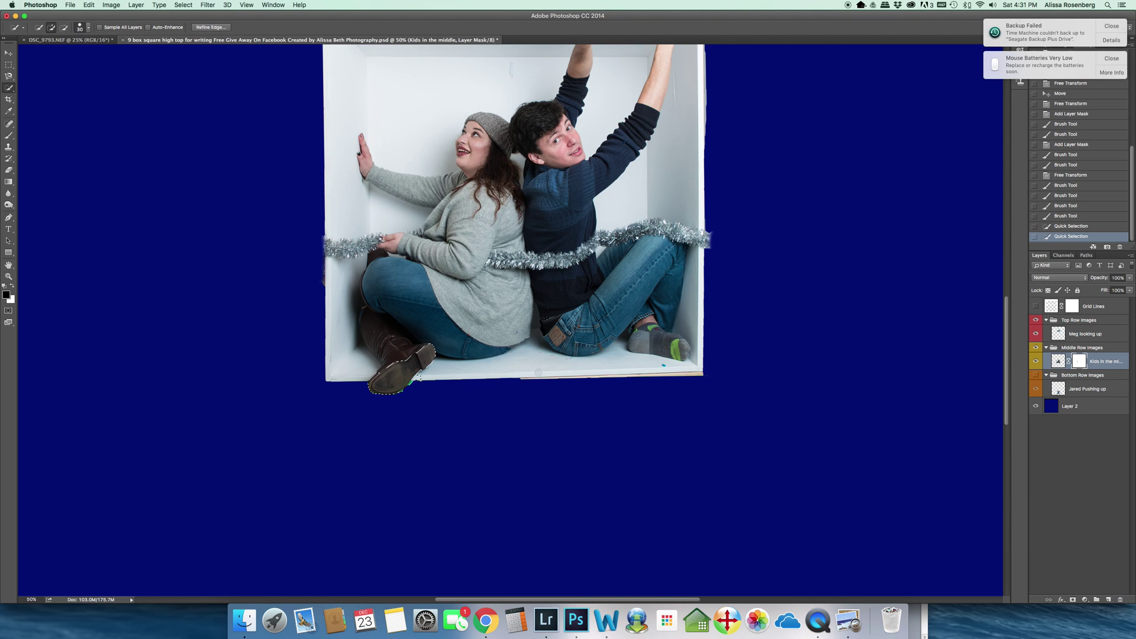
pyautogui.click(1058, 361)
pyautogui.press('super+z')
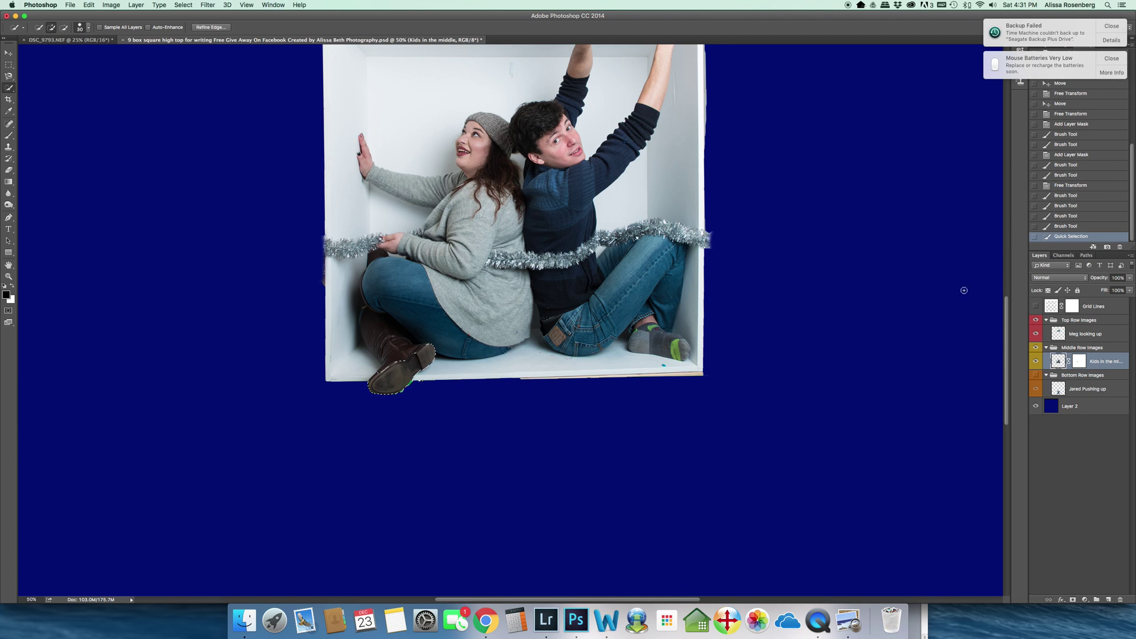
# Step: Dismiss the low-battery and backup notifications, restore the boot selection in History, and target the mask
pyautogui.click(1111, 58)
pyautogui.click(1112, 26)
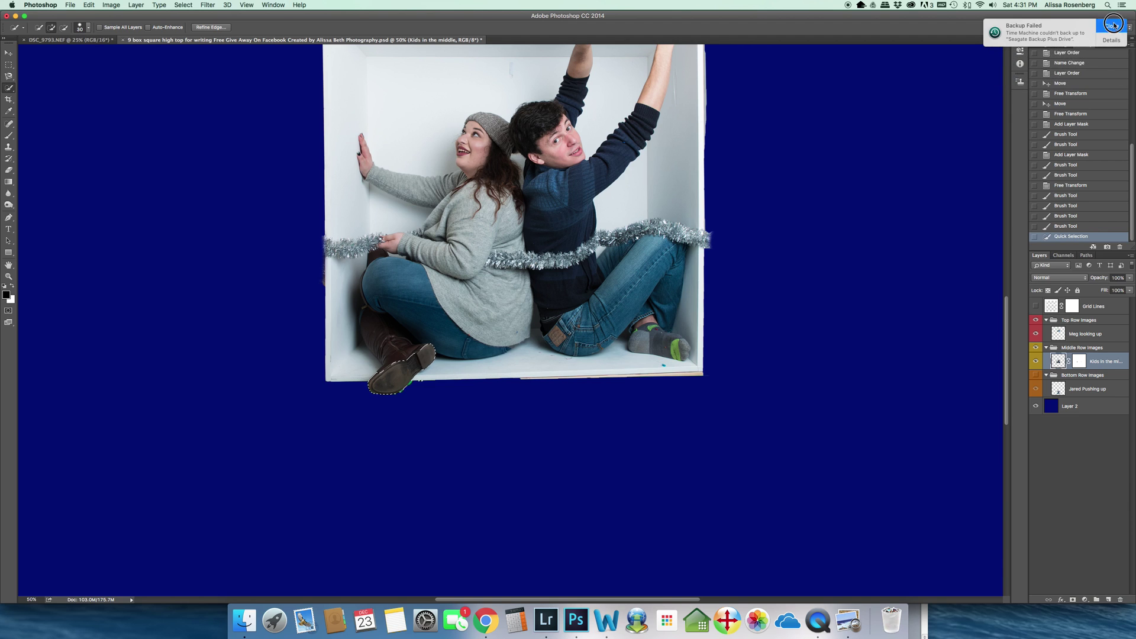
pyautogui.click(1064, 227)
pyautogui.click(1069, 236)
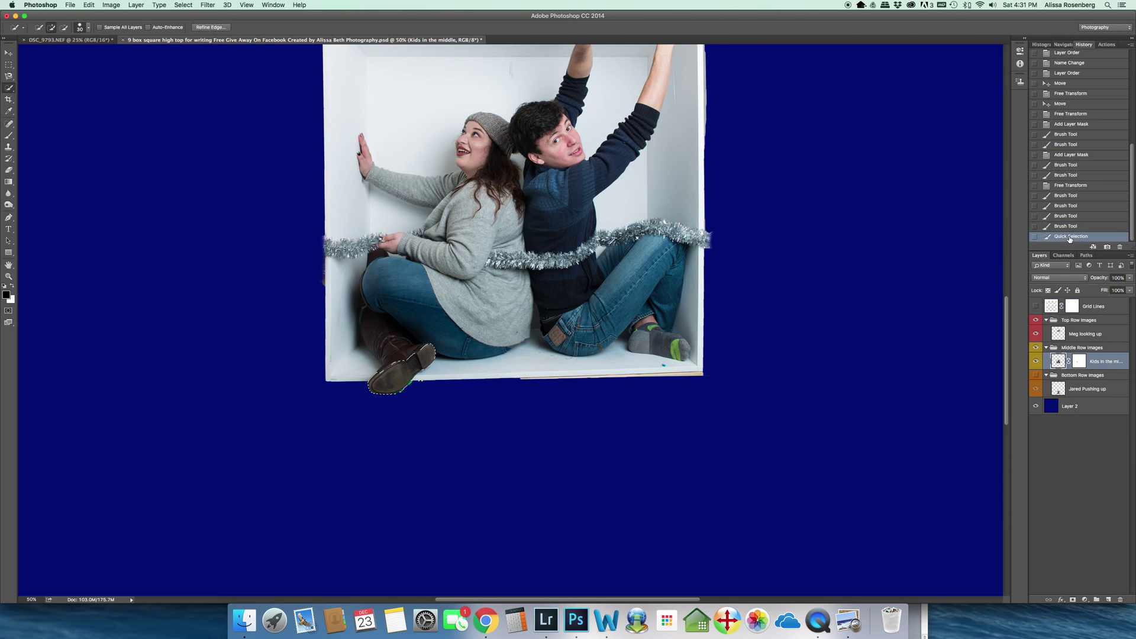
pyautogui.click(1079, 363)
# Step: Paint the full boot into the Kids in the middle mask, swapping colours with X, then deselect and touch up
pyautogui.press('b')
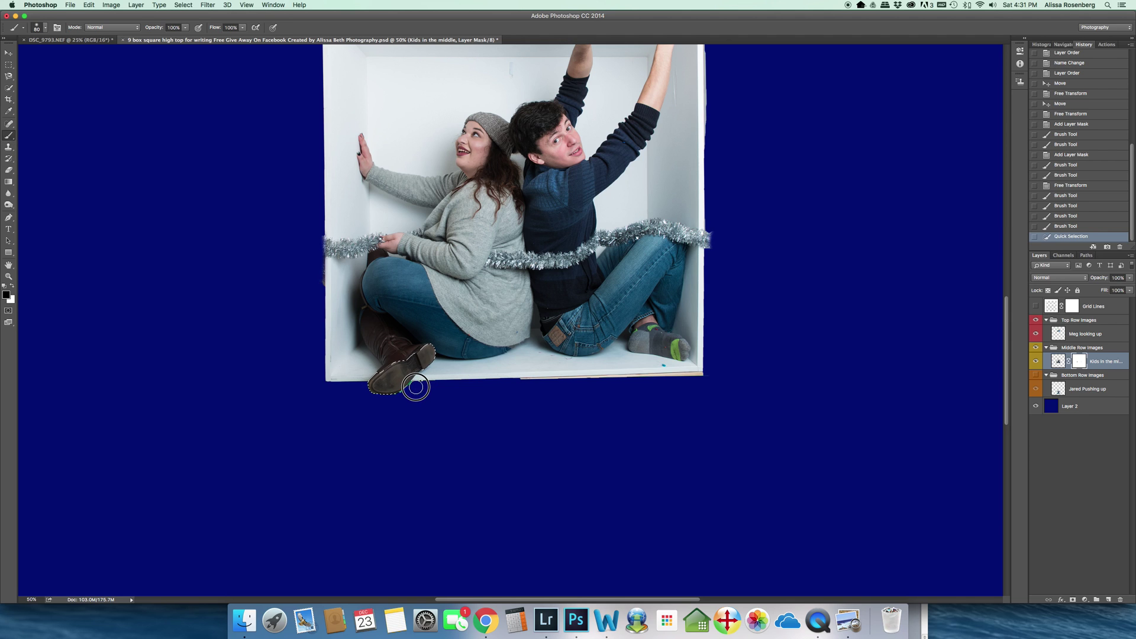
pyautogui.moveTo(415, 389); pyautogui.dragTo(455, 386)
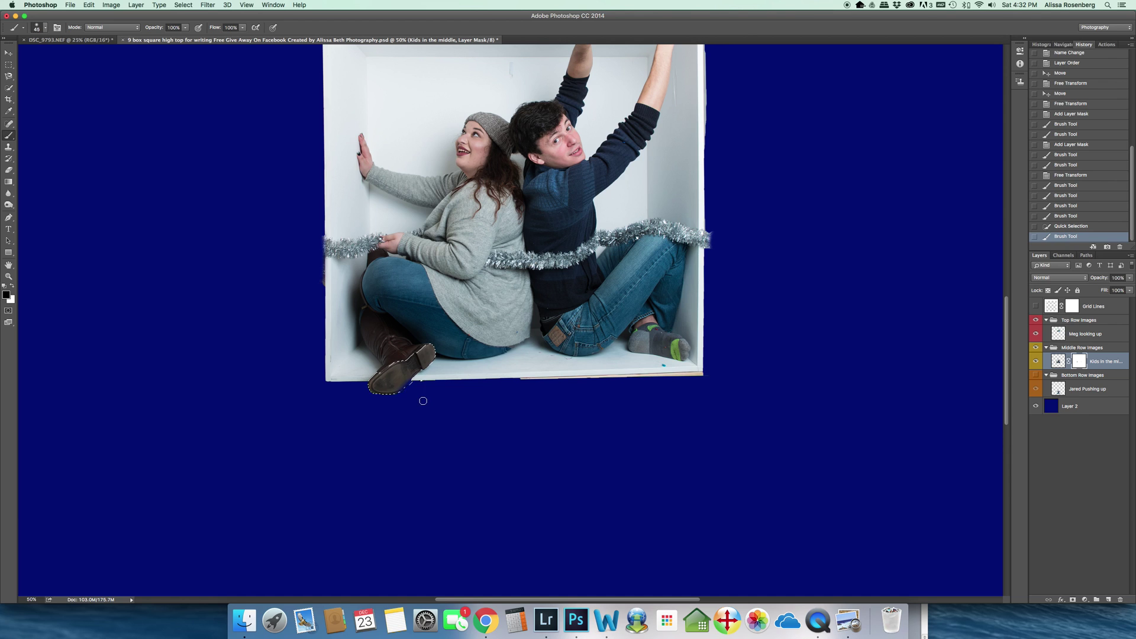
pyautogui.press('x')
pyautogui.moveTo(411, 385); pyautogui.dragTo(409, 385)
pyautogui.press('x')
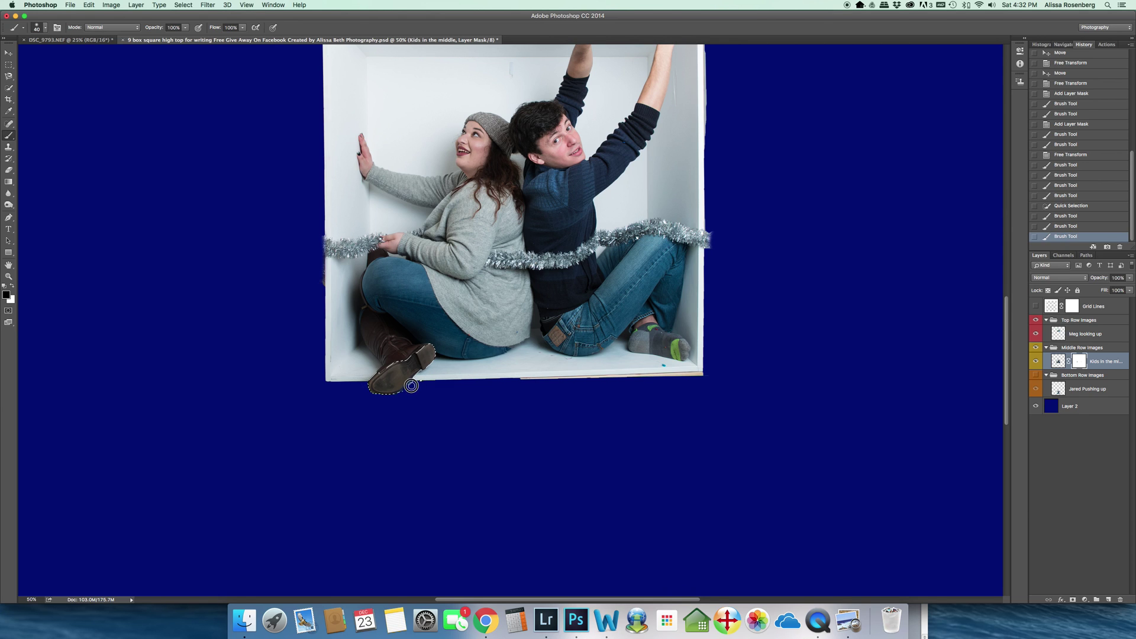
pyautogui.moveTo(411, 385); pyautogui.dragTo(415, 384)
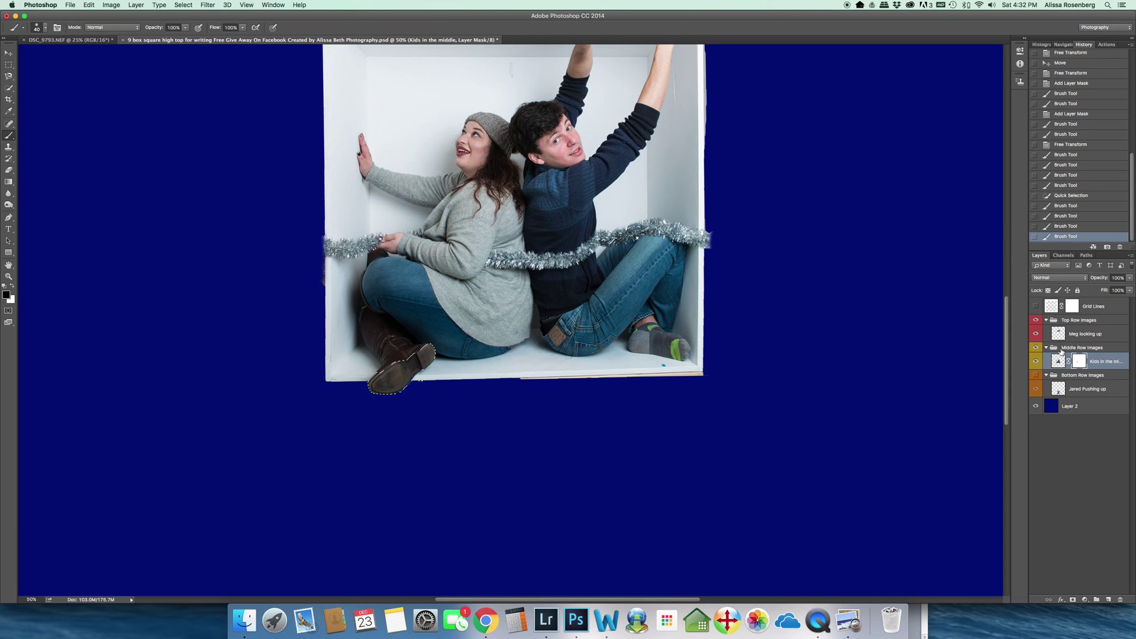
pyautogui.press('super+d')
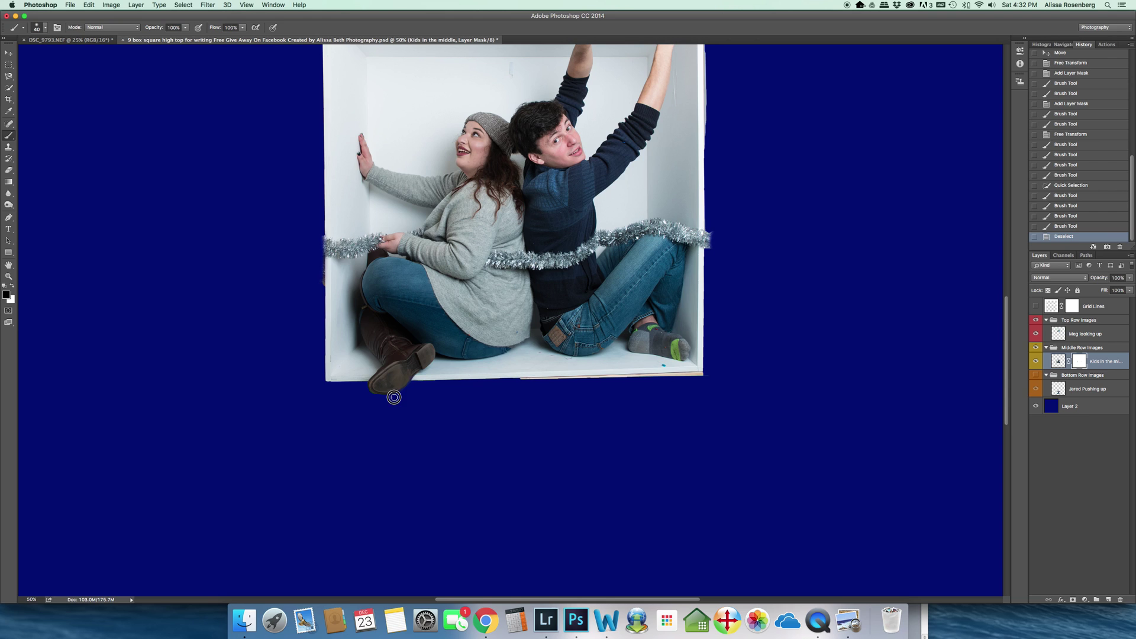
pyautogui.moveTo(394, 397); pyautogui.dragTo(377, 401)
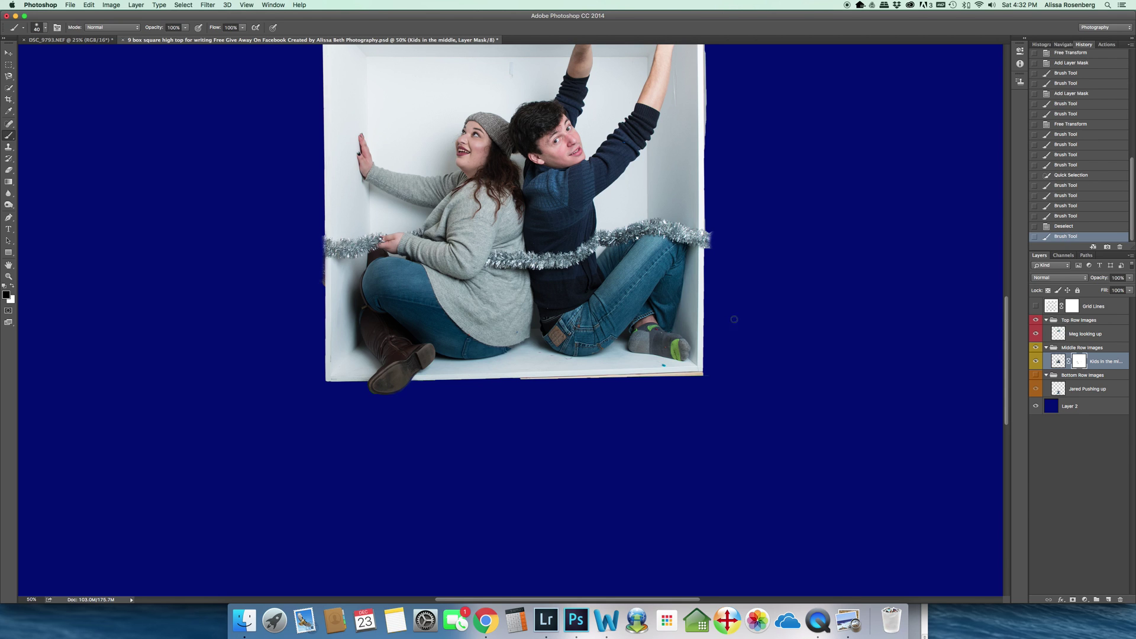
# Step: Show Grid Lines, mask it where the boot overlaps, and show the Bottom Row Images group
pyautogui.click(1037, 307)
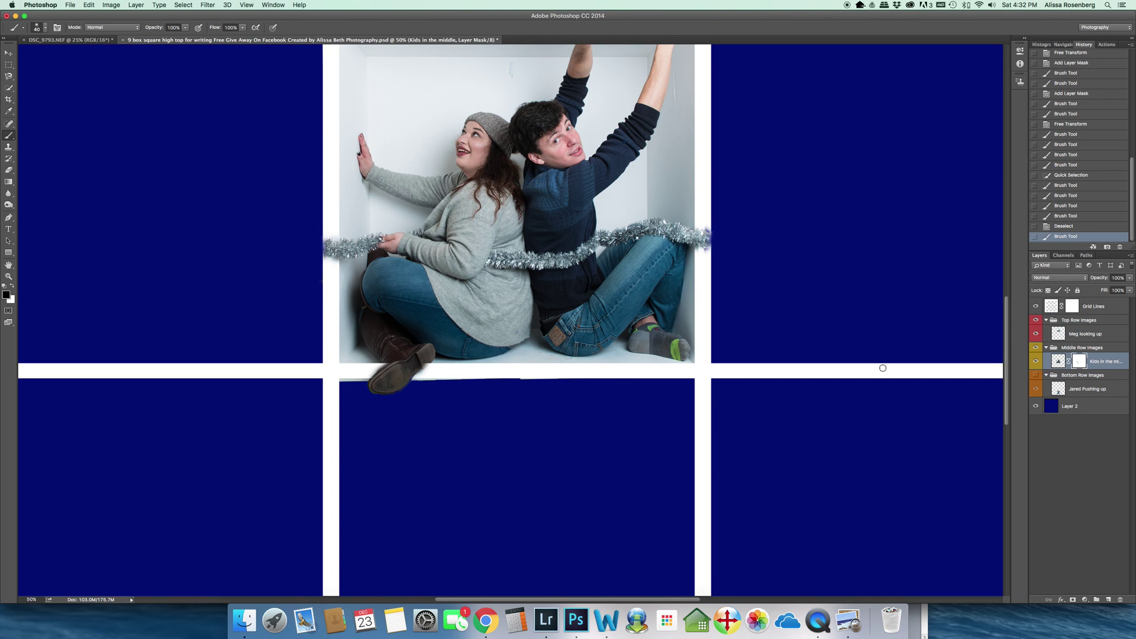
pyautogui.click(1072, 306)
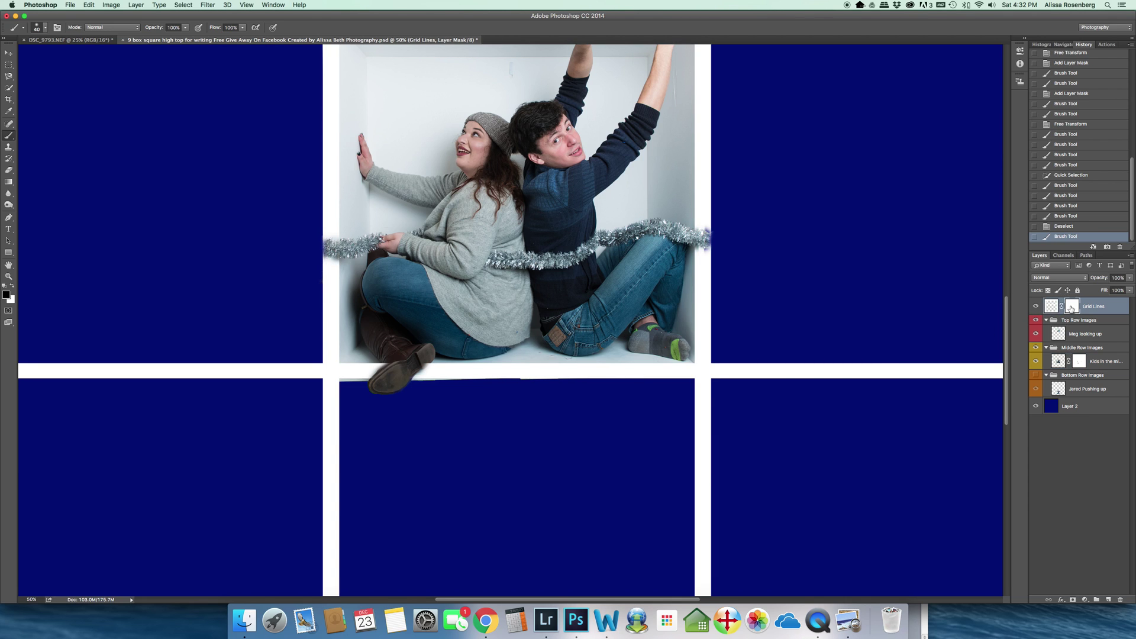
pyautogui.click(416, 363)
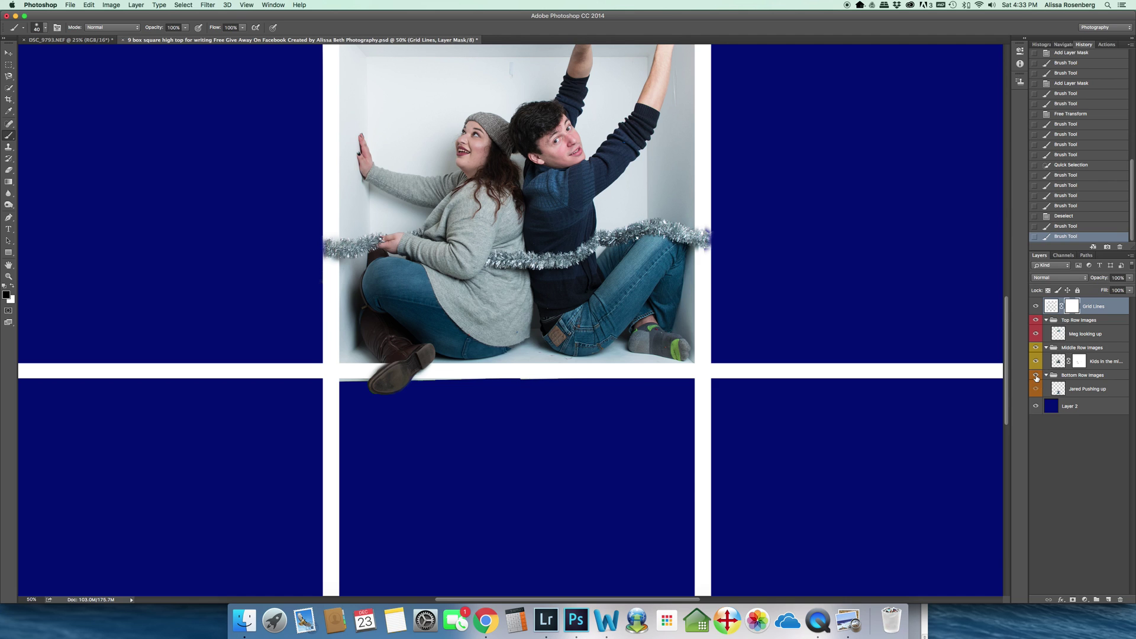
pyautogui.click(1036, 376)
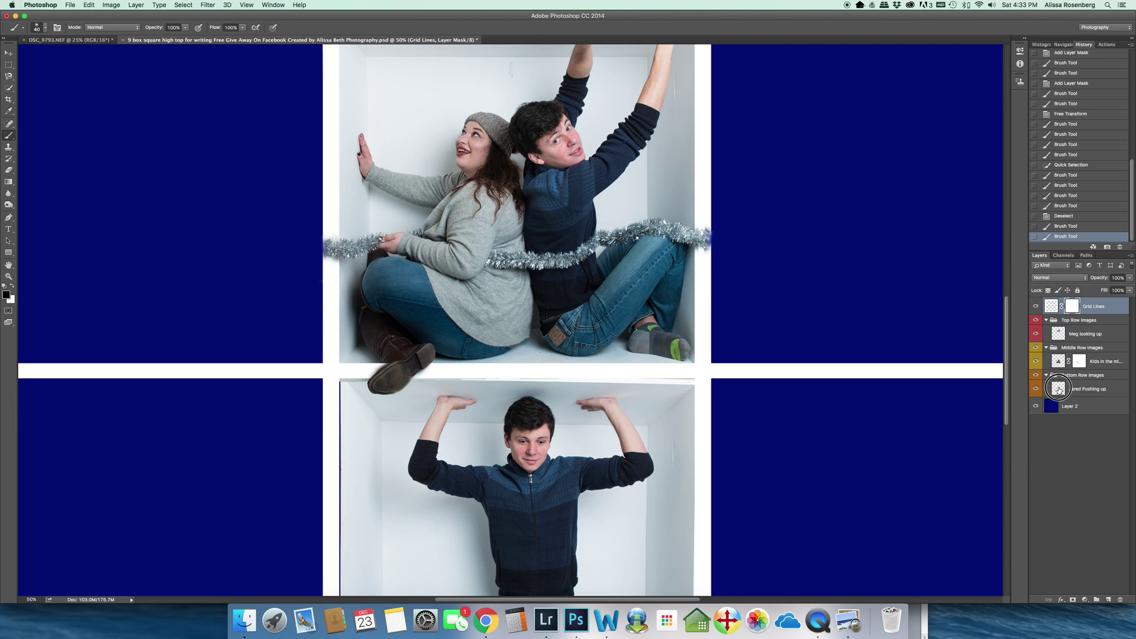
# Step: Select the bottom-row photo layer with the Move tool and scroll down to view it fully
pyautogui.click(1059, 390)
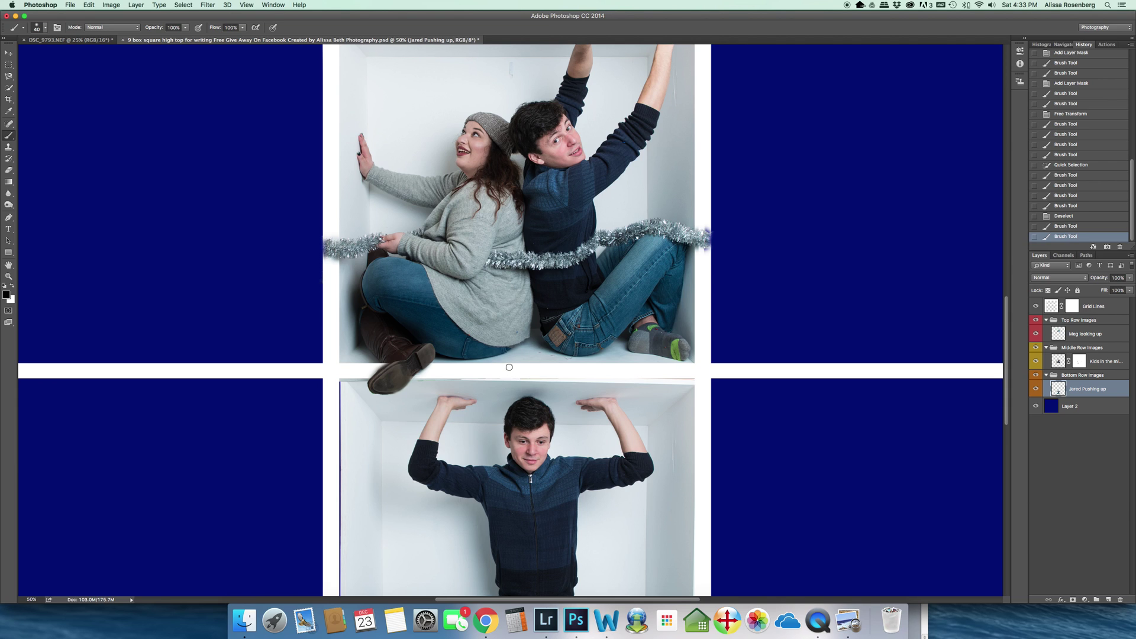
pyautogui.press('m')
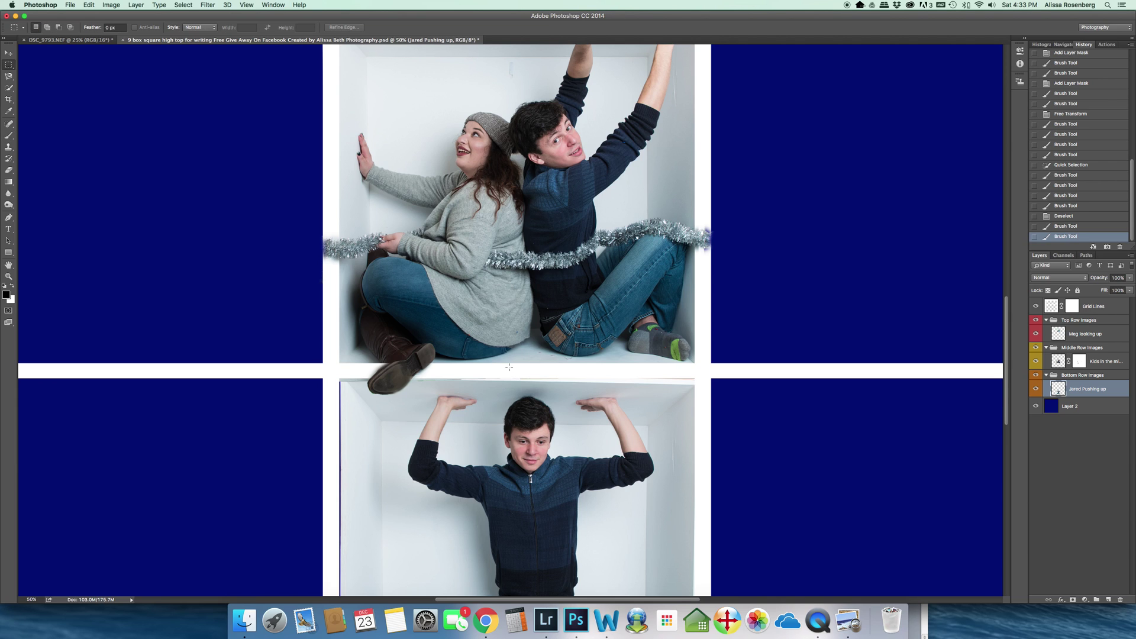
pyautogui.press('v')
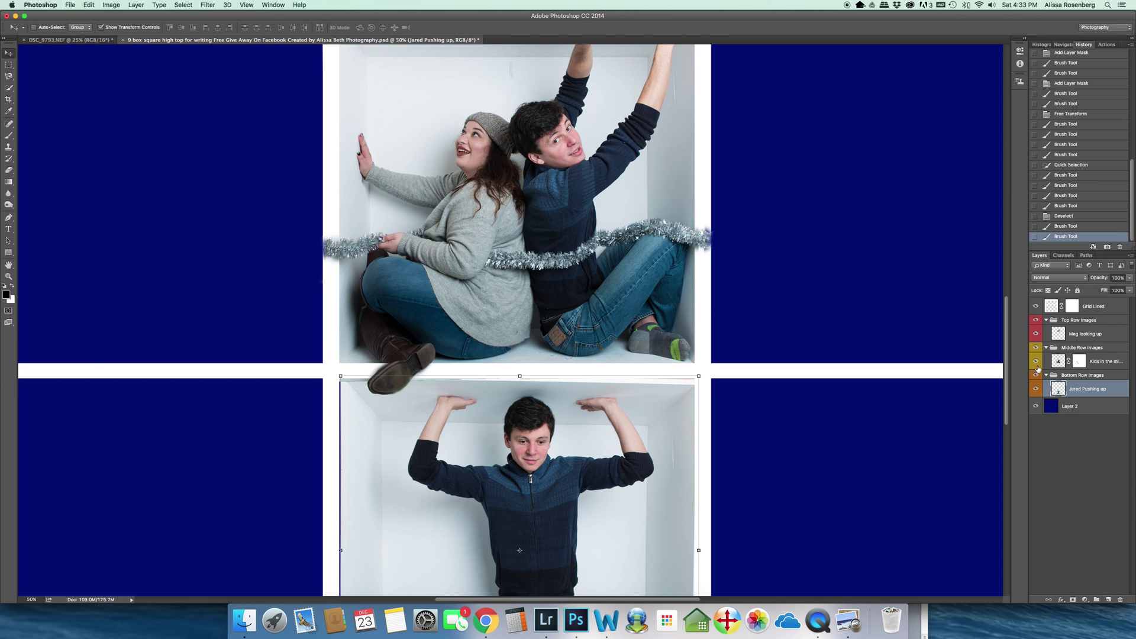
pyautogui.scroll(-5, 1005, 382)
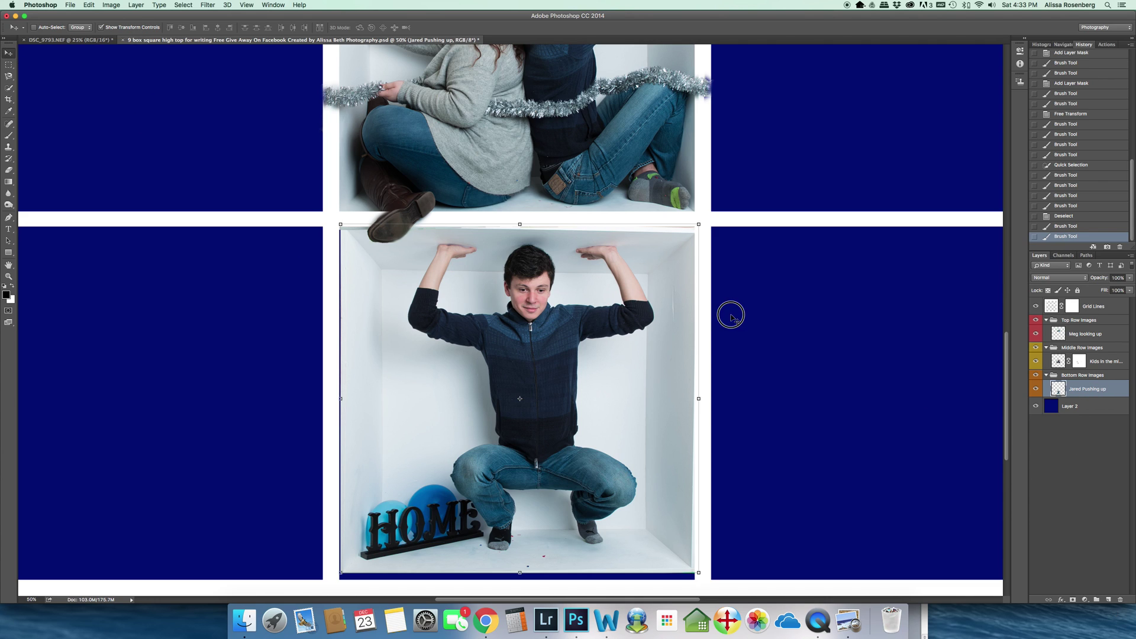
# Step: Level the bottom-middle photo with a slight rotation, scale it to about 104%, and nudge it left
pyautogui.moveTo(708, 325); pyautogui.dragTo(712, 324)
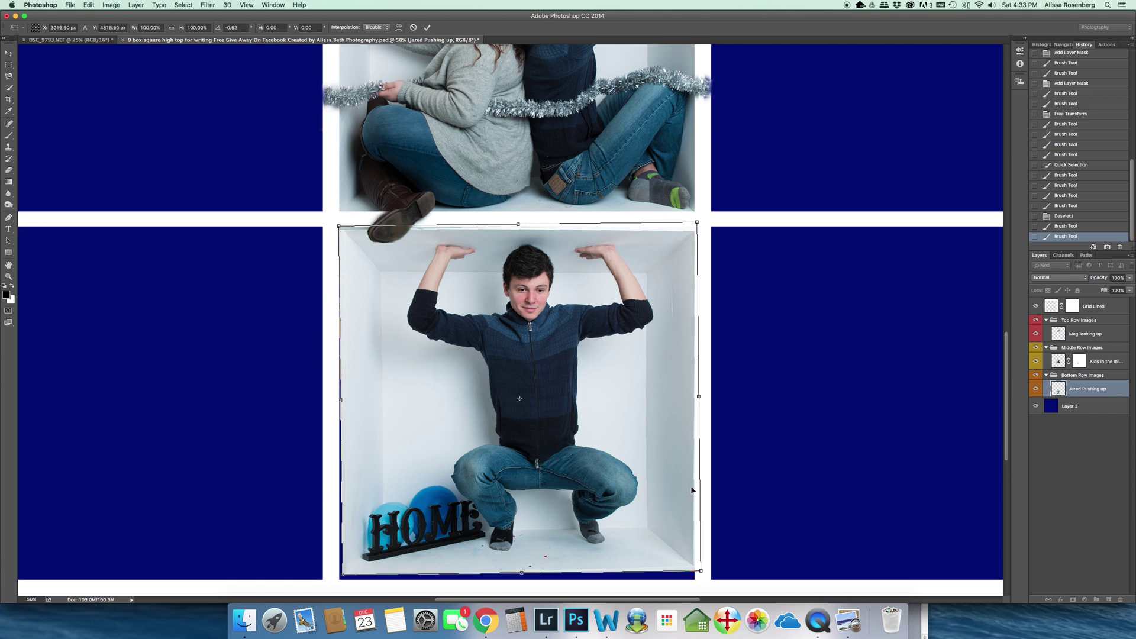
pyautogui.moveTo(700, 571); pyautogui.dragTo(707, 586)
pyautogui.moveTo(667, 528); pyautogui.dragTo(657, 518)
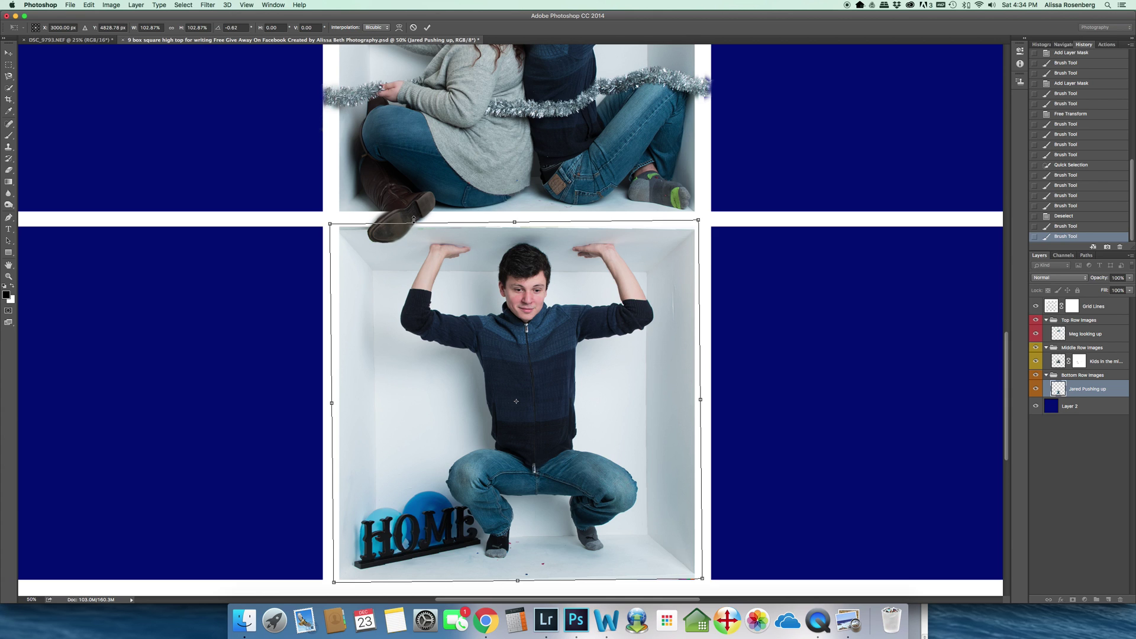
pyautogui.moveTo(480, 274)
pyautogui.mouseDown()
pyautogui.moveTo(472, 265)
pyautogui.moveTo(479, 282)
pyautogui.mouseUp()
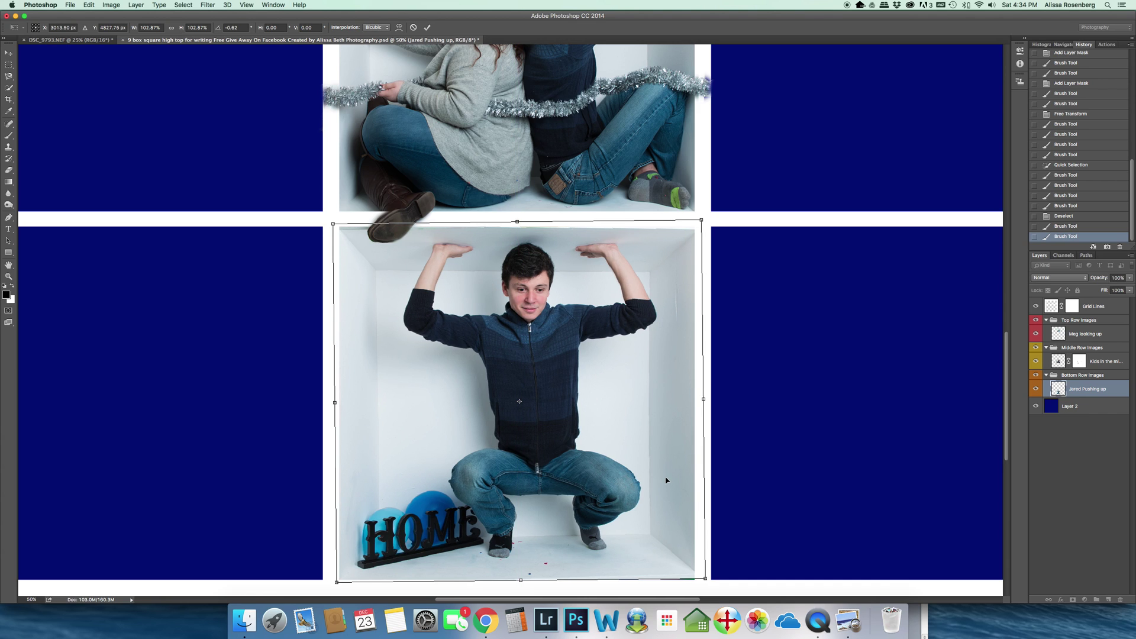
pyautogui.moveTo(717, 456); pyautogui.dragTo(757, 436)
pyautogui.moveTo(706, 579); pyautogui.dragTo(710, 588)
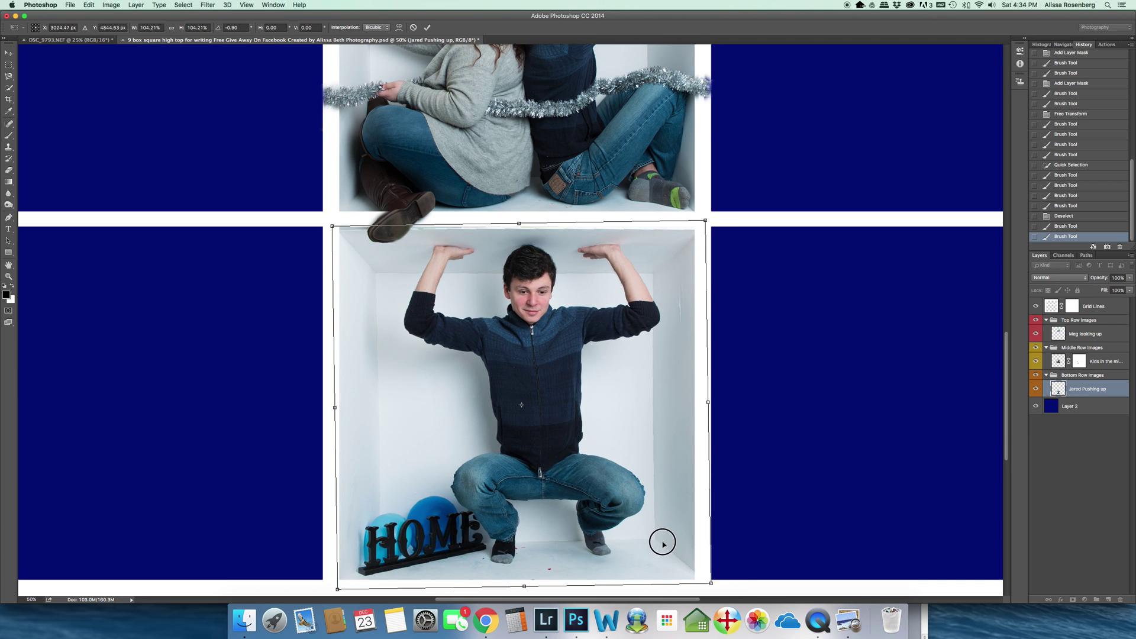
pyautogui.moveTo(662, 540); pyautogui.dragTo(660, 540)
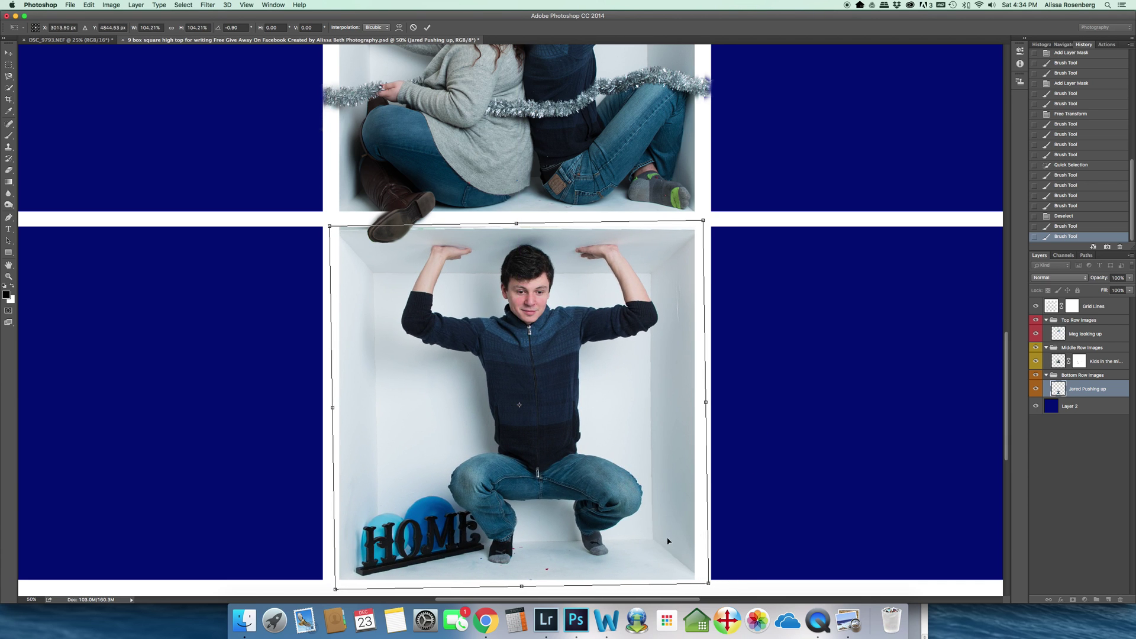
# Step: Distort the photo's top-right corner to meet the grid lines and commit the transform
pyautogui.rightClick(703, 221)
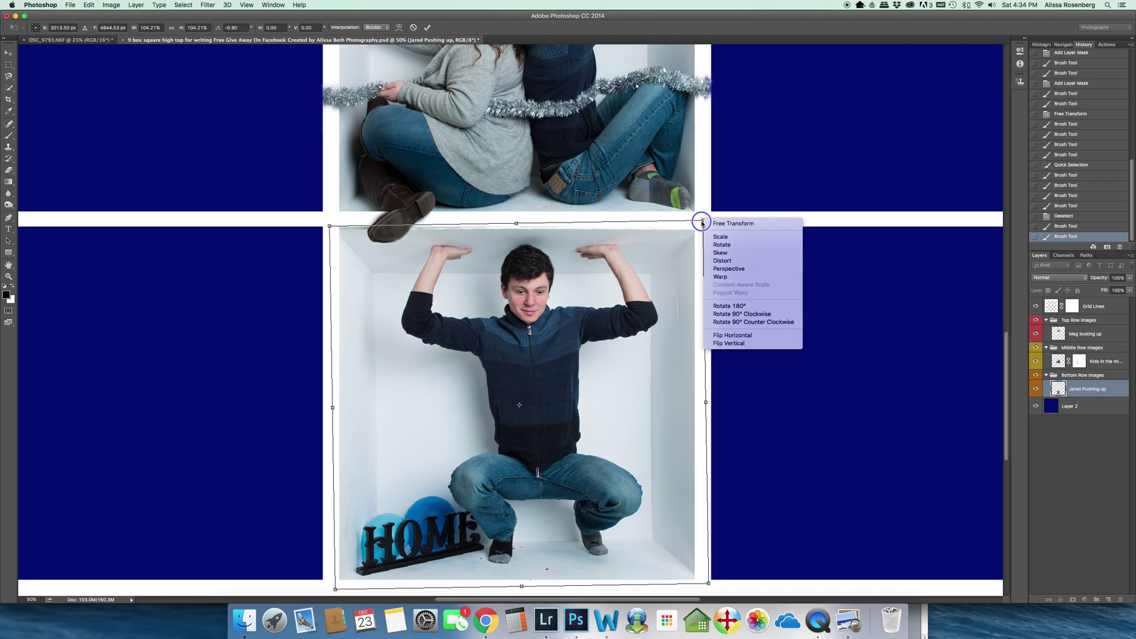
pyautogui.click(753, 236)
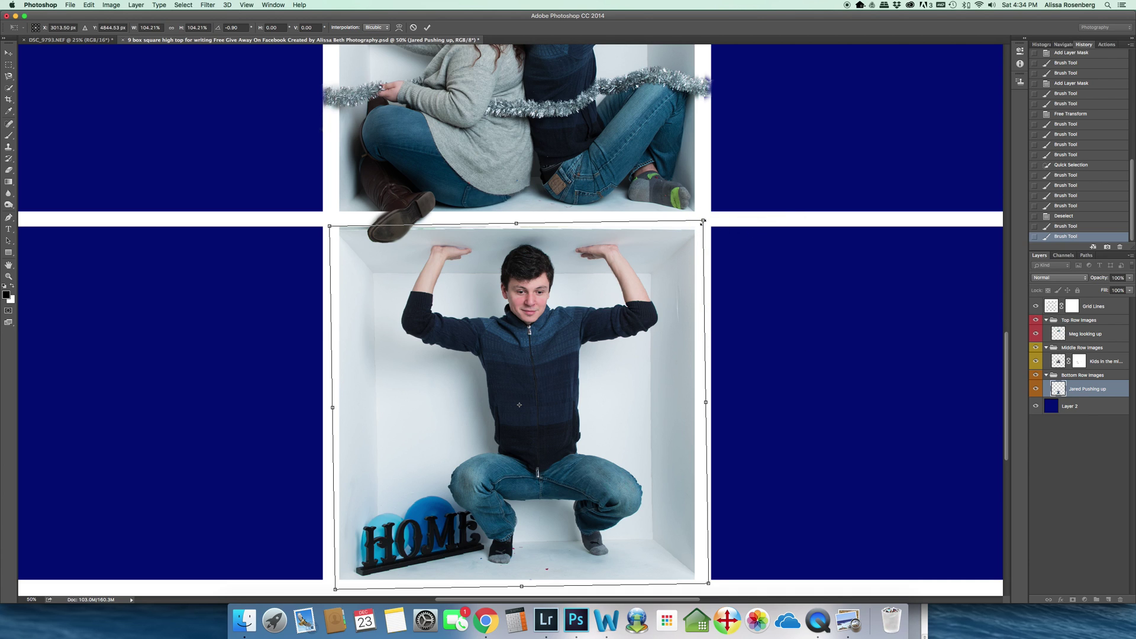
pyautogui.moveTo(703, 221); pyautogui.dragTo(699, 218)
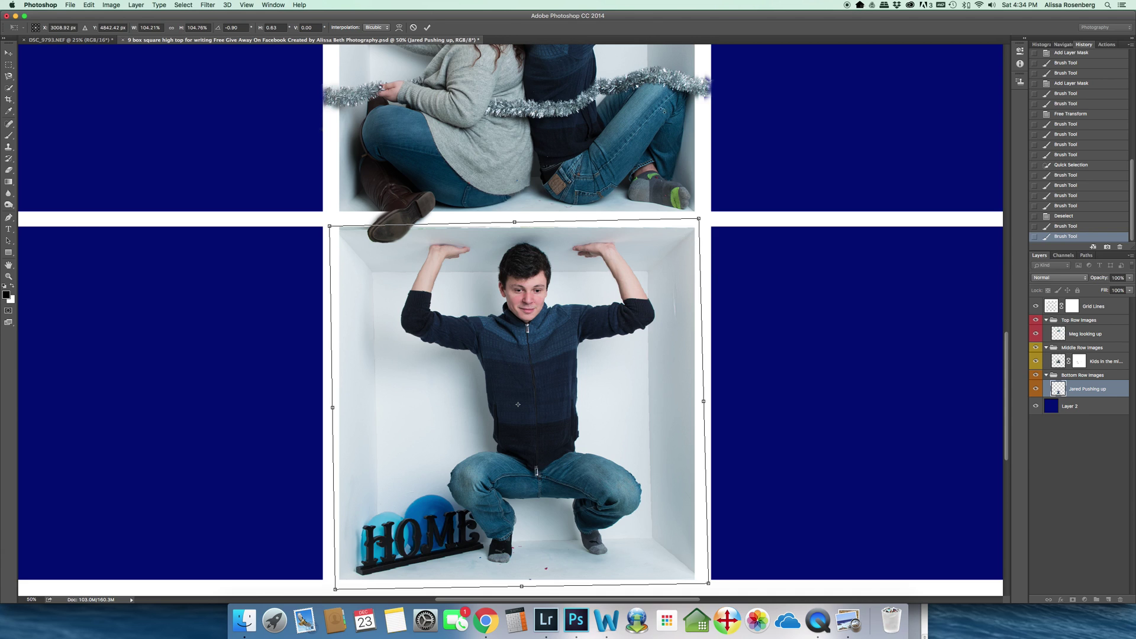
pyautogui.click(427, 27)
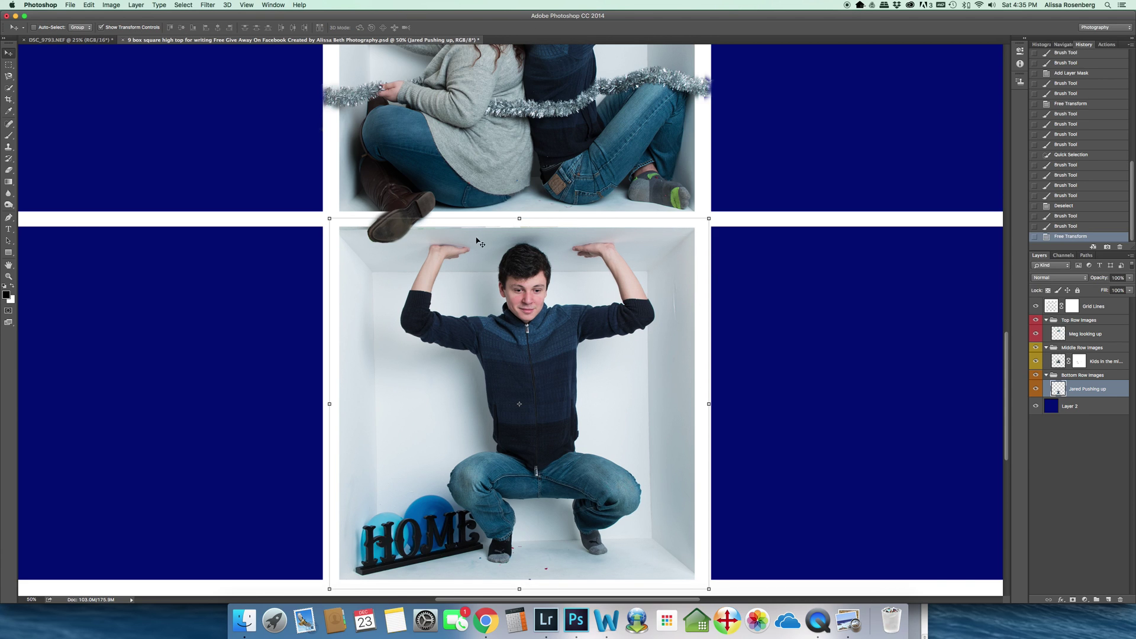
# Step: Target the Kids in the middle layer mask and open the foreground Color Picker, set to black
pyautogui.click(1102, 362)
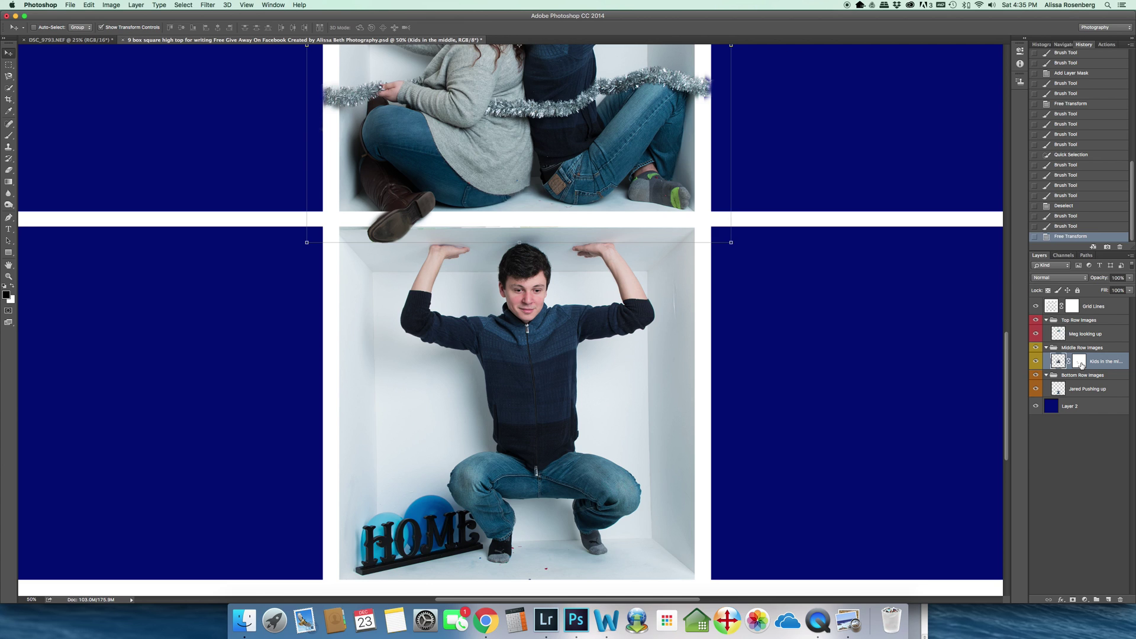
pyautogui.click(1081, 362)
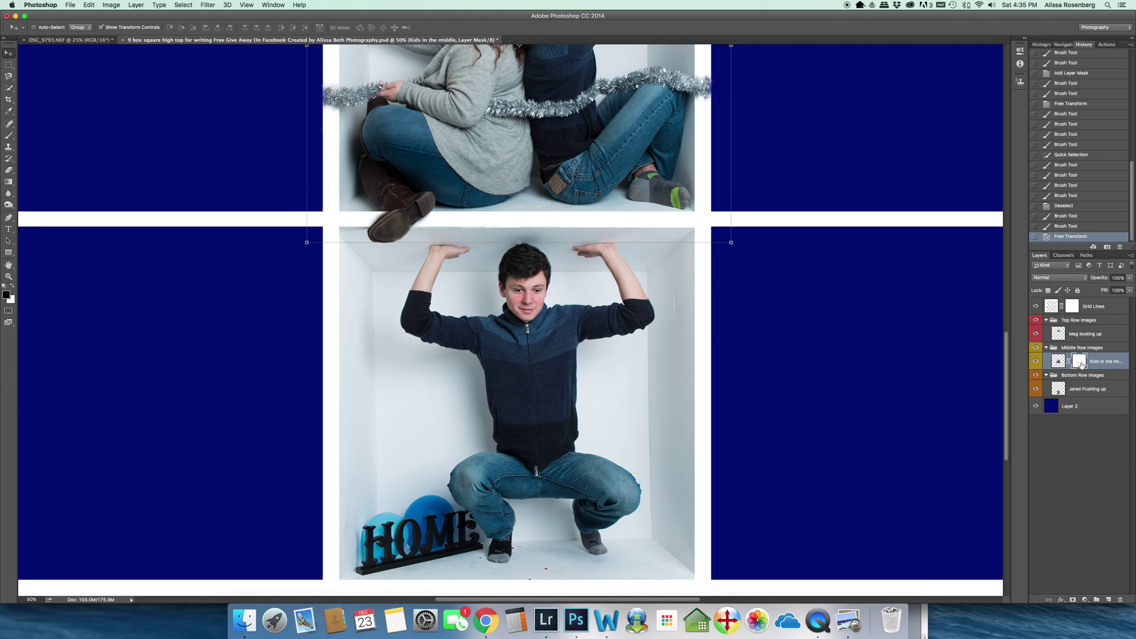
pyautogui.click(6, 292)
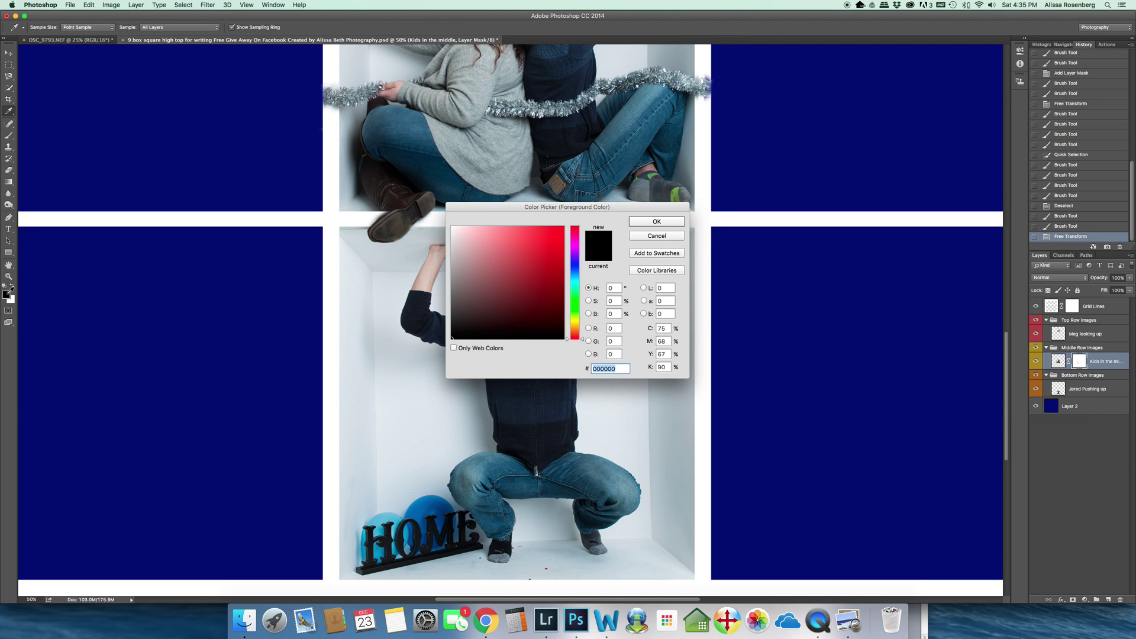
# Step: Keep black as the foreground colour and switch to the Brush tool
pyautogui.click(658, 238)
pyautogui.press('b')
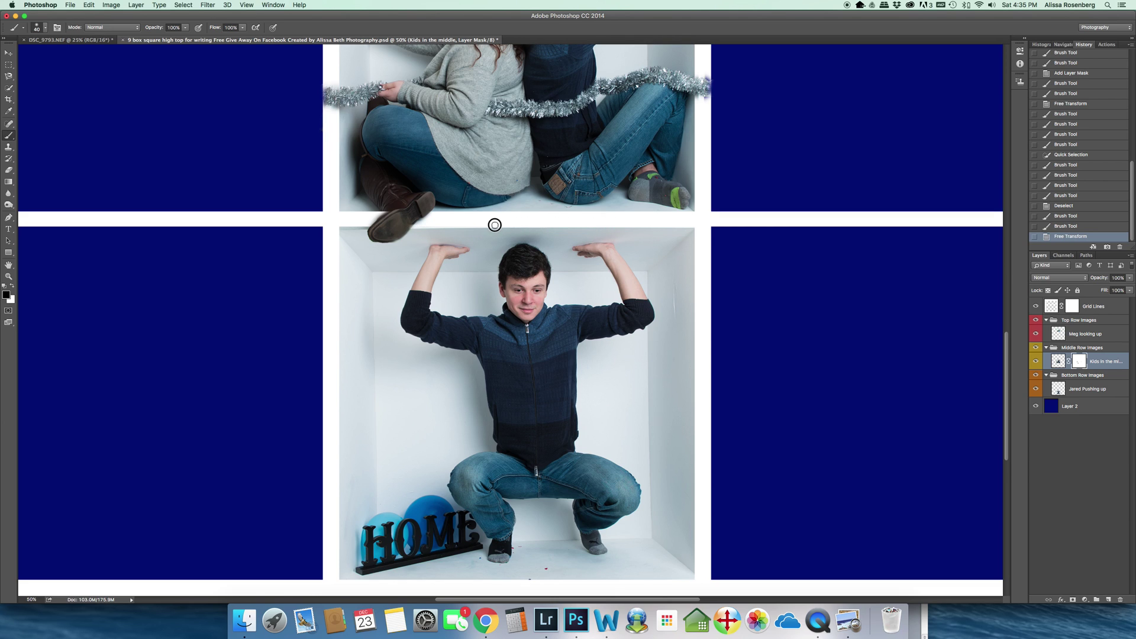
# Step: Paint black on the Kids in the middle mask beside the boot and hide the grid line behind it on the Grid Lines mask
pyautogui.click(418, 225)
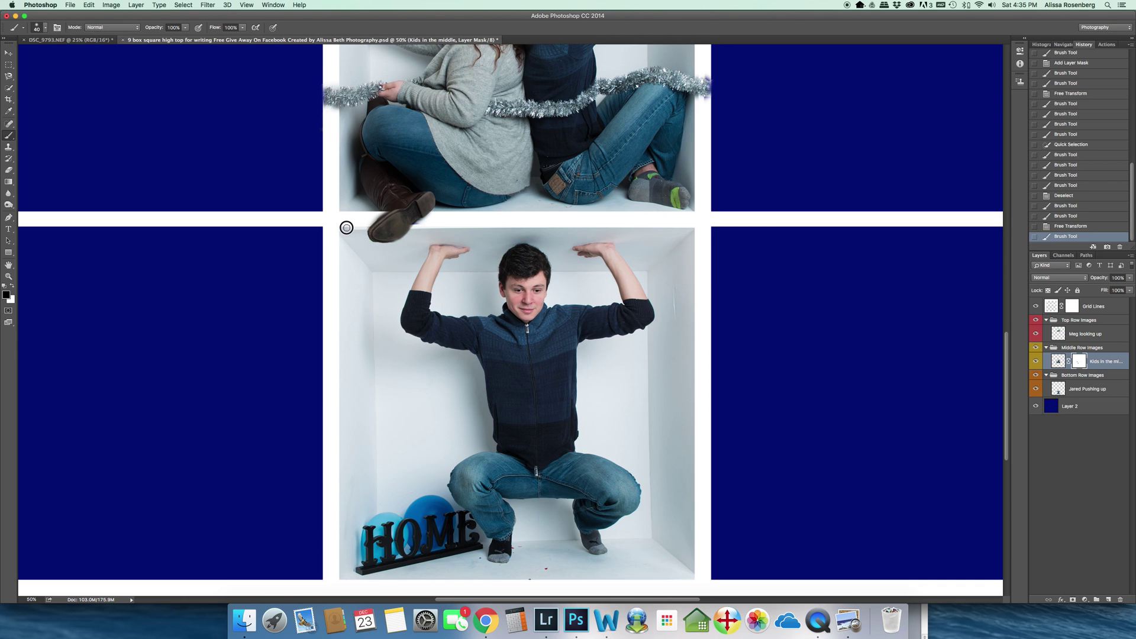
pyautogui.click(368, 225)
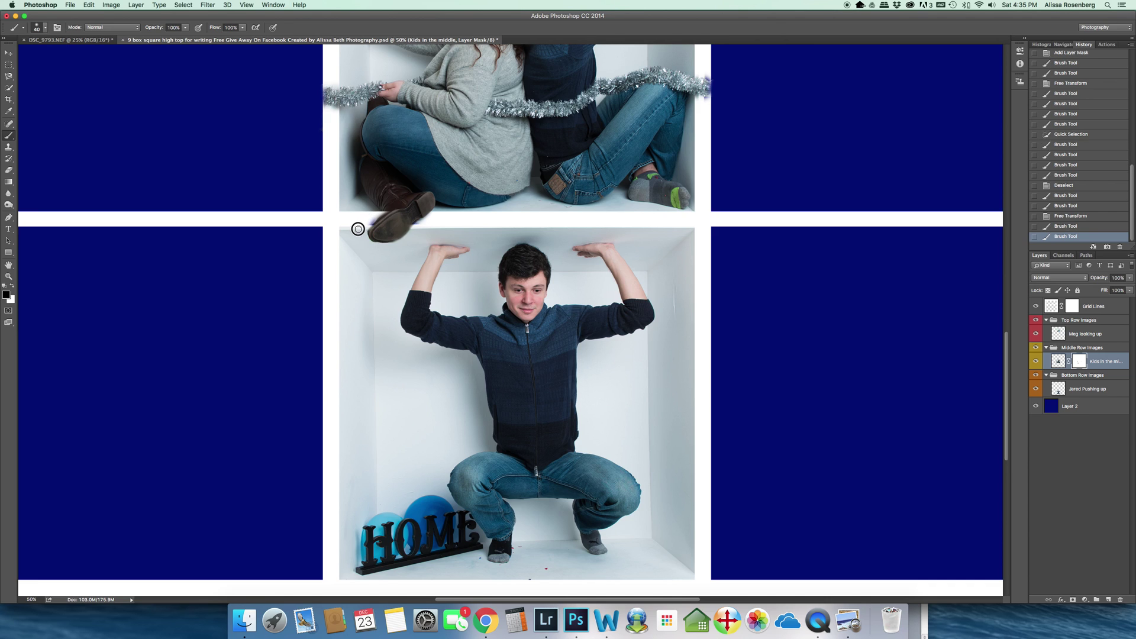
pyautogui.click(370, 231)
pyautogui.click(416, 232)
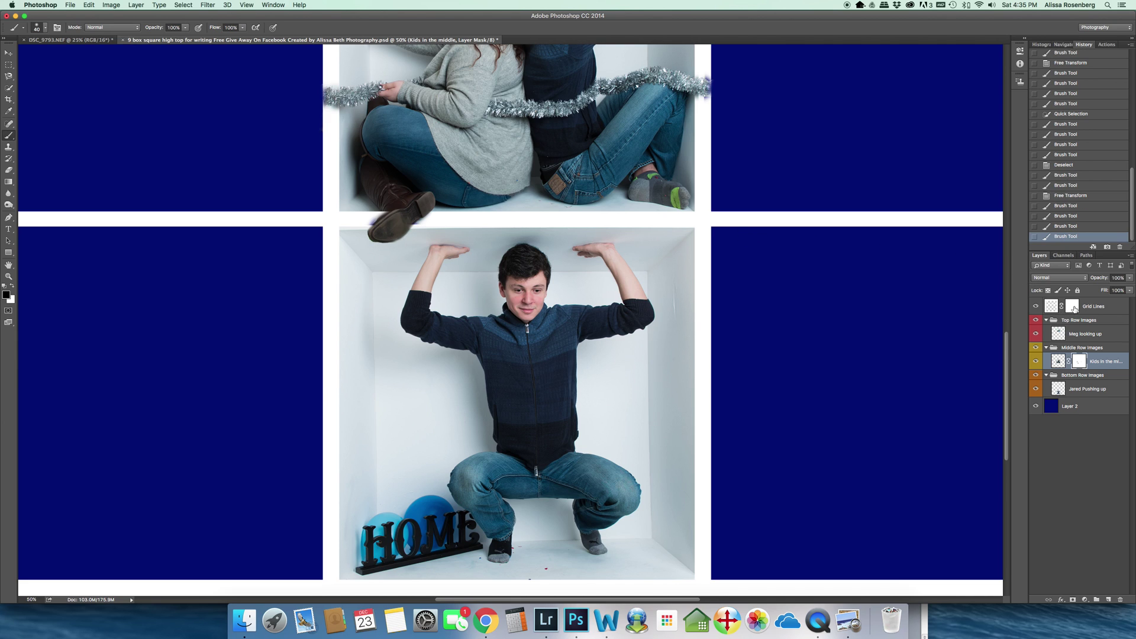
pyautogui.click(1073, 307)
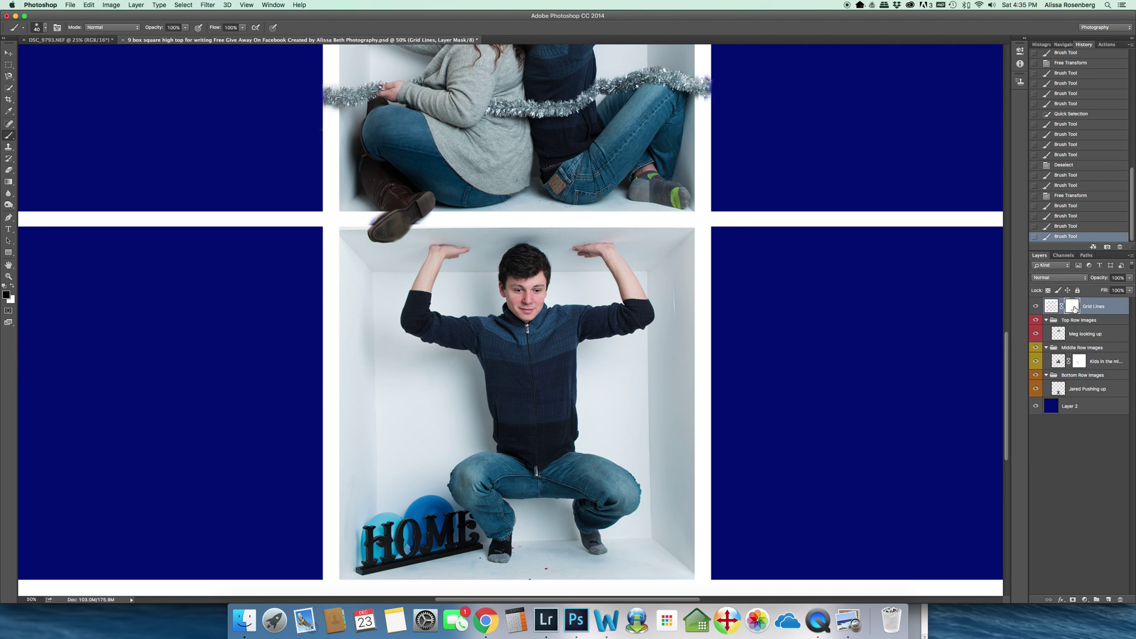
pyautogui.click(397, 230)
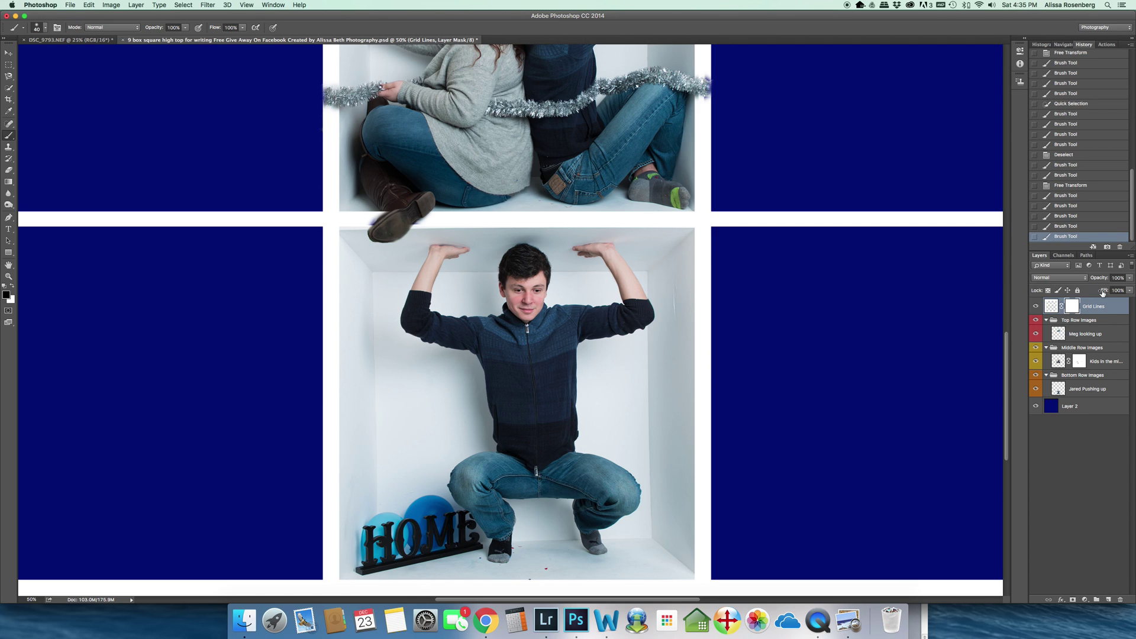
# Step: Repaint the Kids in the middle mask around the boot sole in white, then touch up edges in black
pyautogui.click(1078, 361)
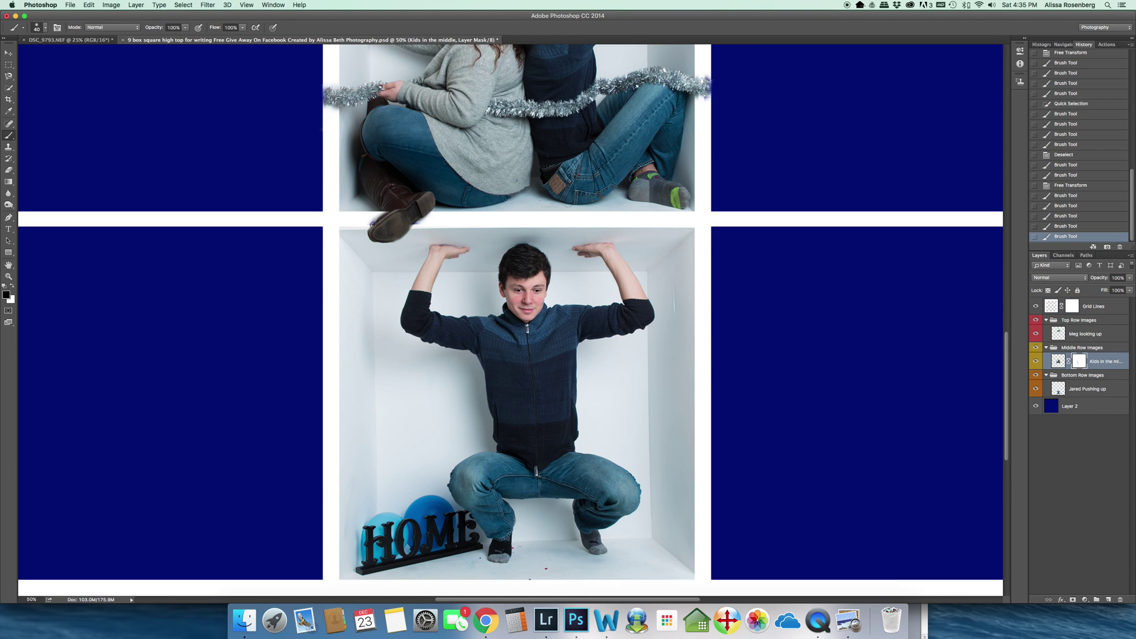
pyautogui.moveTo(399, 231); pyautogui.dragTo(411, 226)
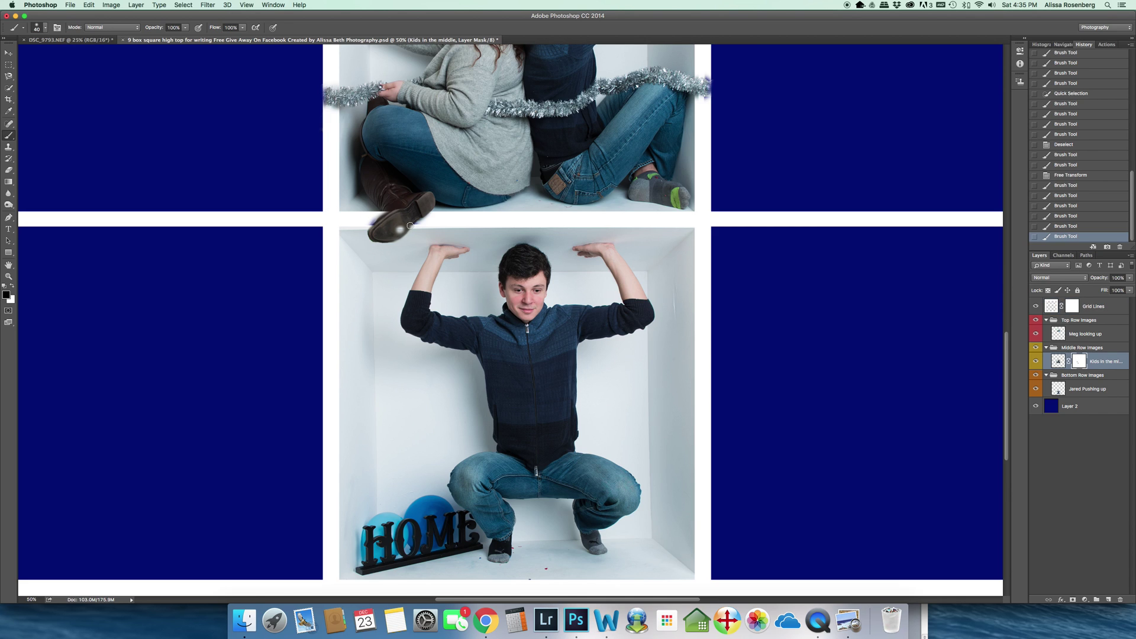
pyautogui.hscroll(-3, 410, 225)
pyautogui.press('super+z')
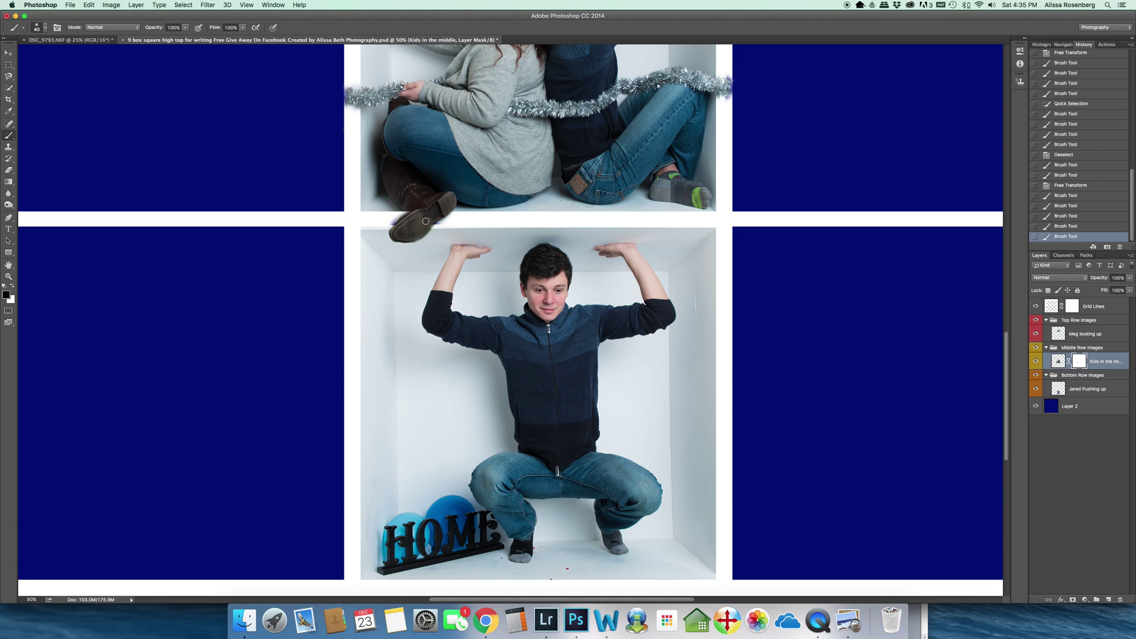
pyautogui.press('x')
pyautogui.moveTo(396, 231)
pyautogui.mouseDown()
pyautogui.moveTo(398, 218)
pyautogui.moveTo(434, 219)
pyautogui.moveTo(430, 236)
pyautogui.mouseUp()
pyautogui.press('x')
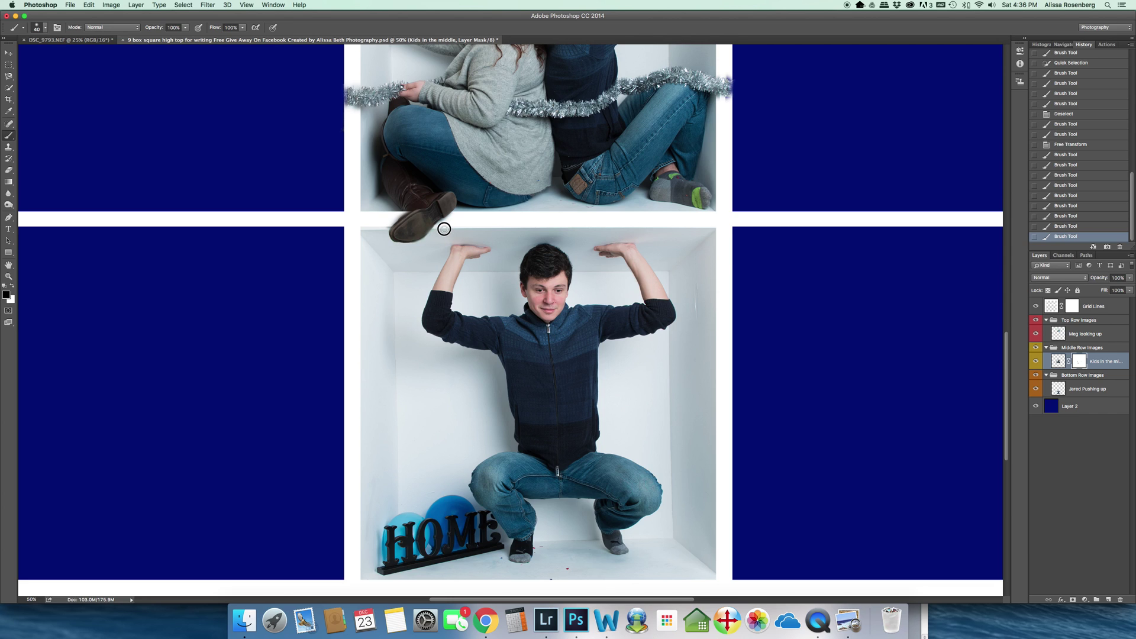
pyautogui.click(444, 228)
pyautogui.click(443, 229)
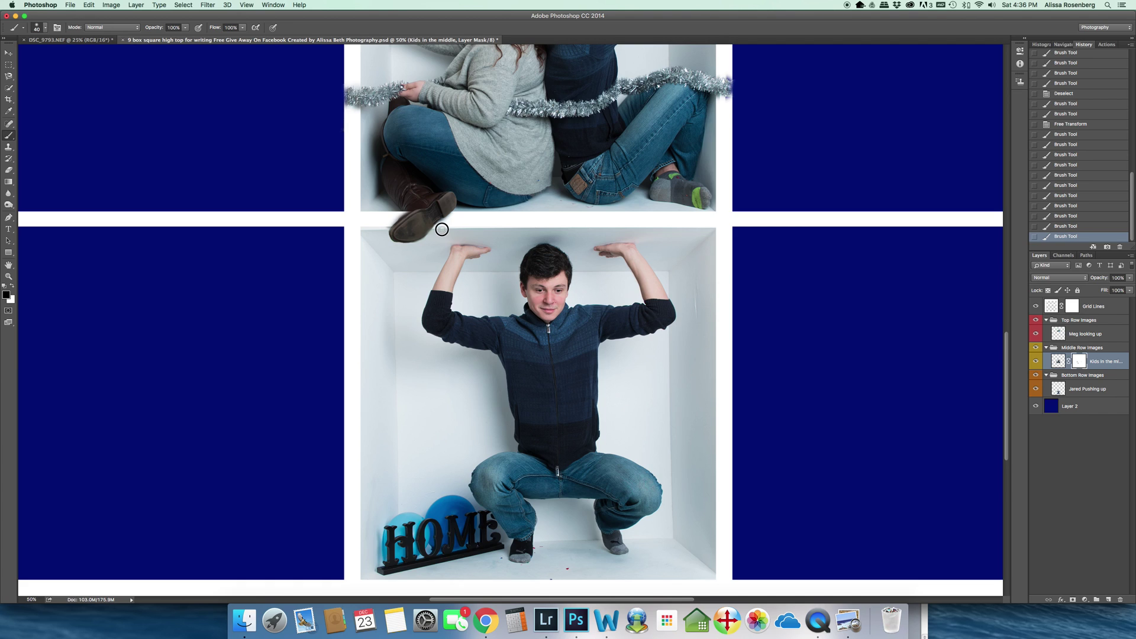
pyautogui.click(441, 230)
pyautogui.click(8, 277)
# Step: Zoom out to 25% to show all nine boxes and target the Kids in the middle image thumbnail
pyautogui.press('alt')
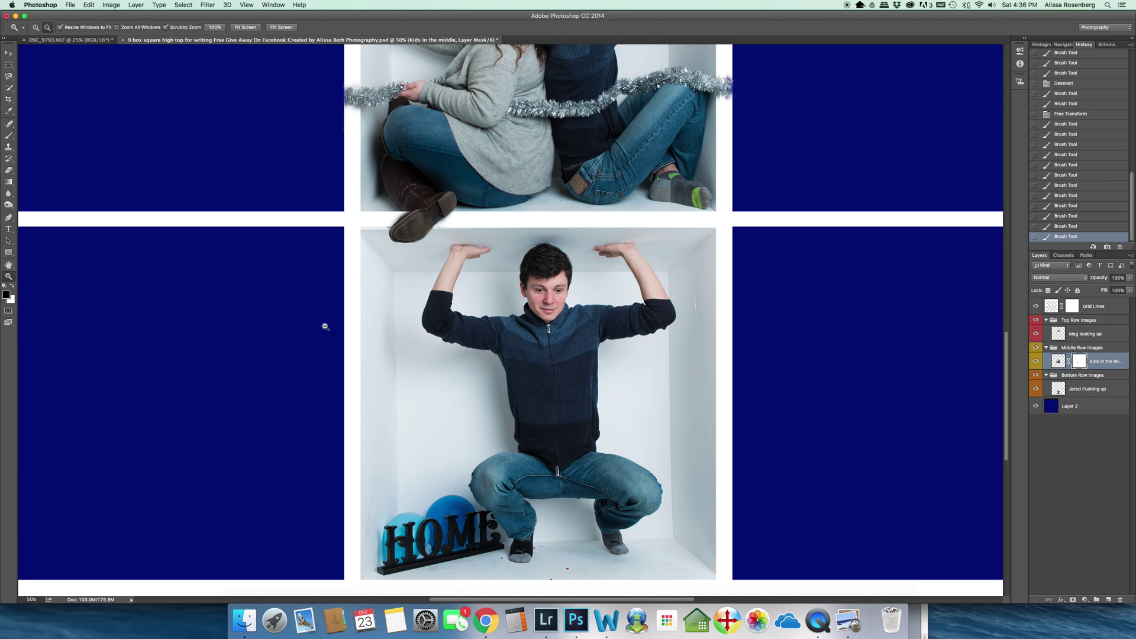
pyautogui.keyDown('alt'); pyautogui.click(325, 326); pyautogui.keyUp('alt')
pyautogui.keyDown('alt'); pyautogui.click(331, 327); pyautogui.keyUp('alt')
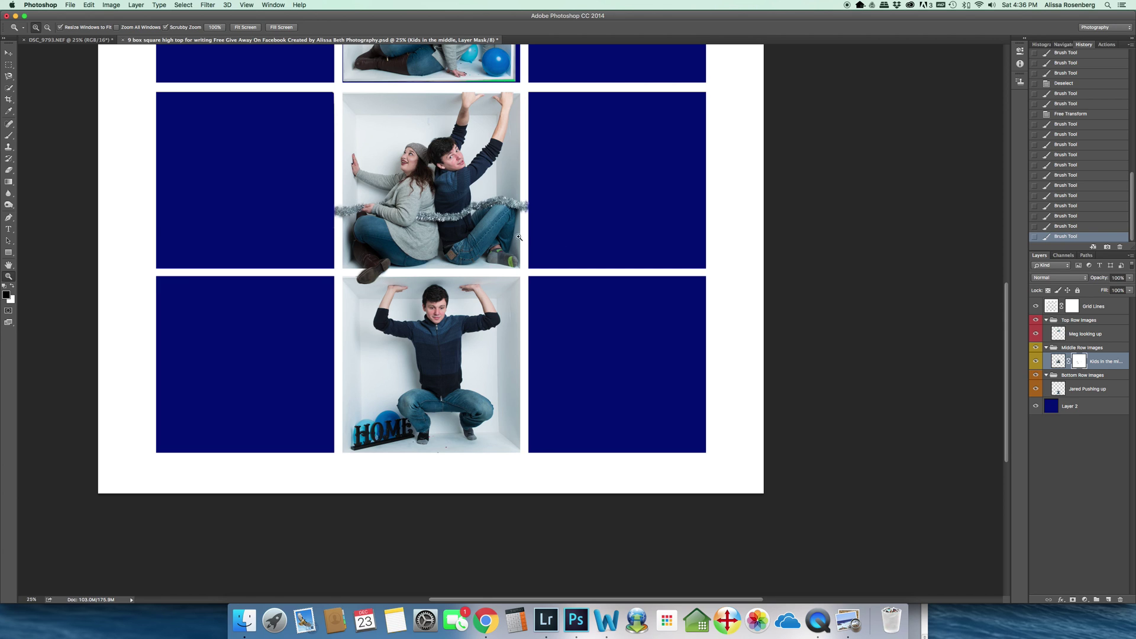
pyautogui.click(1059, 363)
pyautogui.click(89, 5)
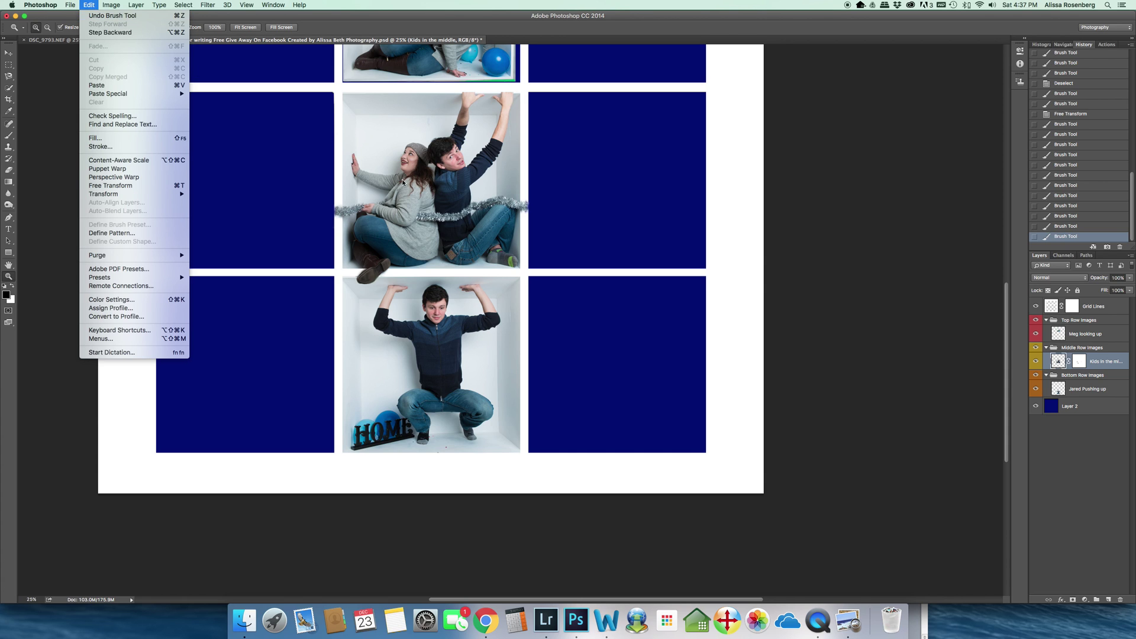
pyautogui.click(1059, 362)
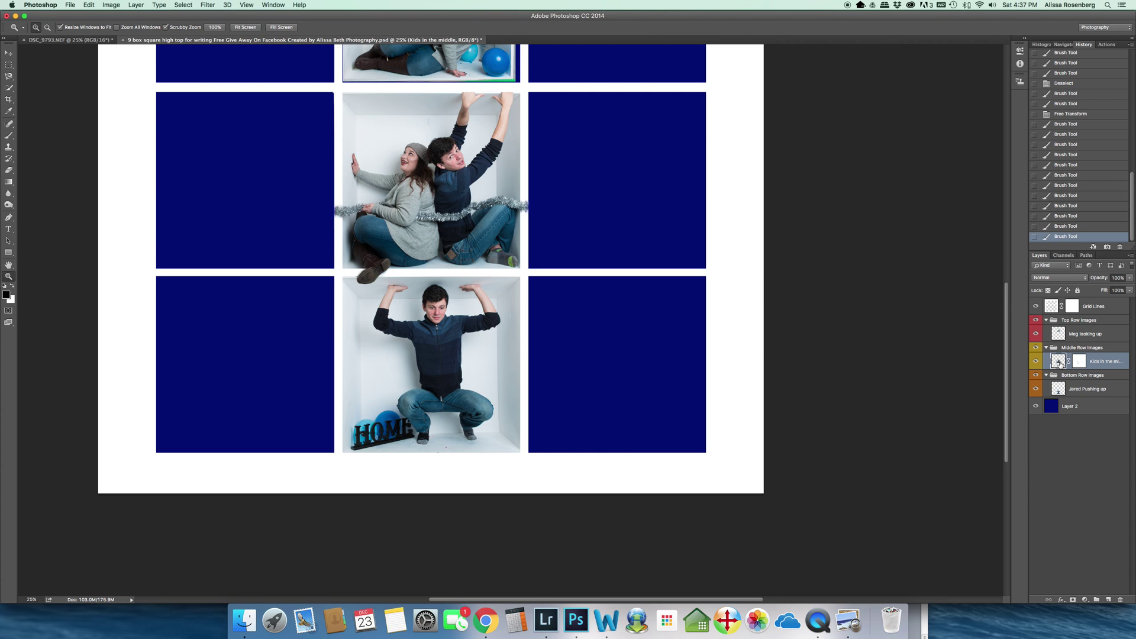
# Step: Open Layer Style for Kids in the middle and enable the Drop Shadow effect
pyautogui.doubleClick(1058, 362)
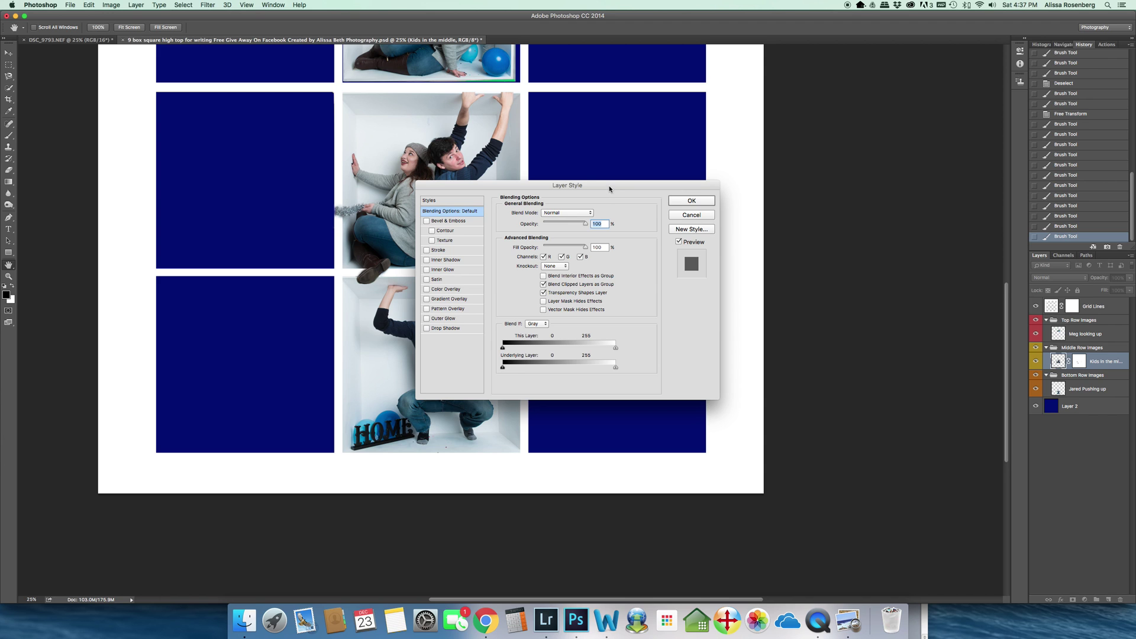
pyautogui.moveTo(610, 185); pyautogui.dragTo(762, 170)
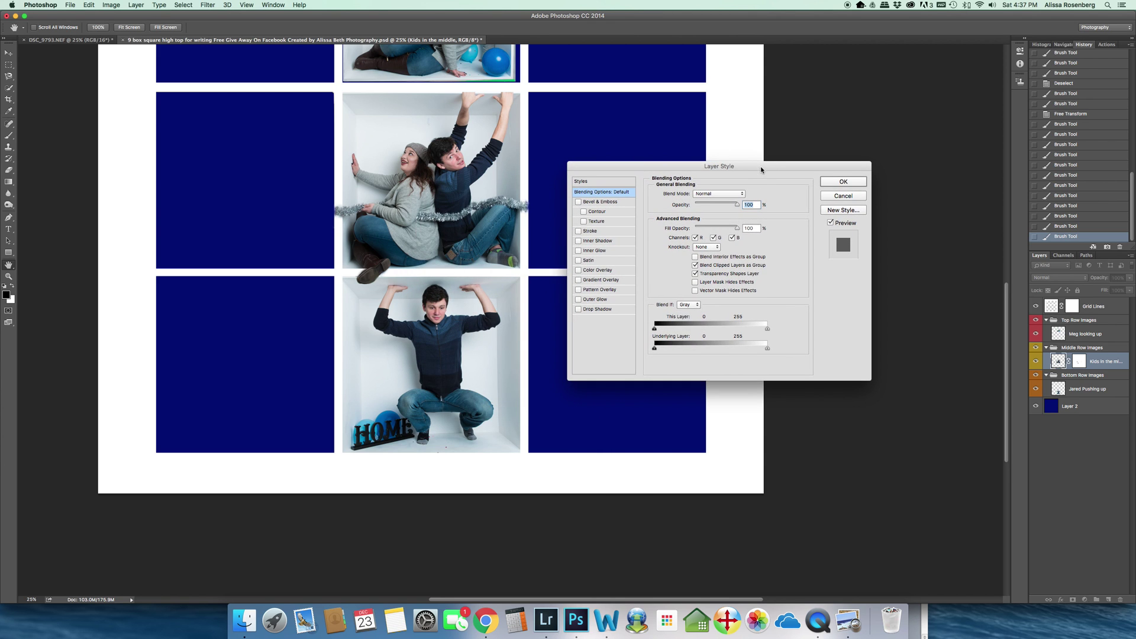
pyautogui.click(579, 309)
pyautogui.click(596, 309)
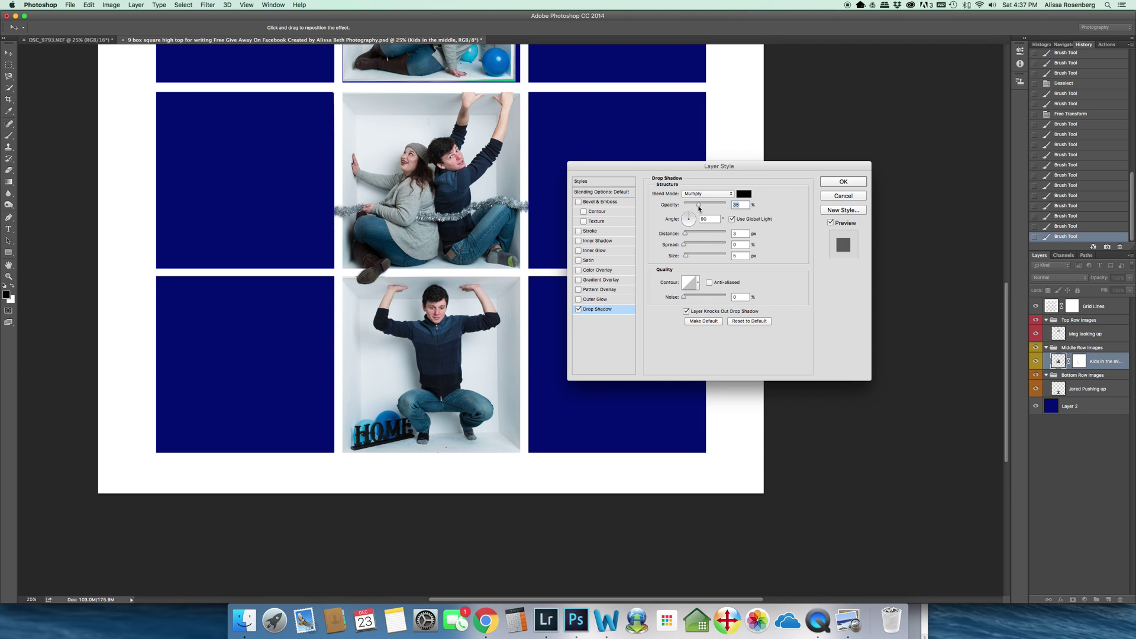
# Step: Set the drop shadow to 24% opacity, 22 px distance, 43% spread and 90 px size, then apply it
pyautogui.moveTo(699, 207)
pyautogui.mouseDown()
pyautogui.moveTo(732, 206)
pyautogui.moveTo(708, 206)
pyautogui.moveTo(686, 236)
pyautogui.moveTo(709, 236)
pyautogui.moveTo(679, 222)
pyautogui.moveTo(694, 221)
pyautogui.mouseUp()
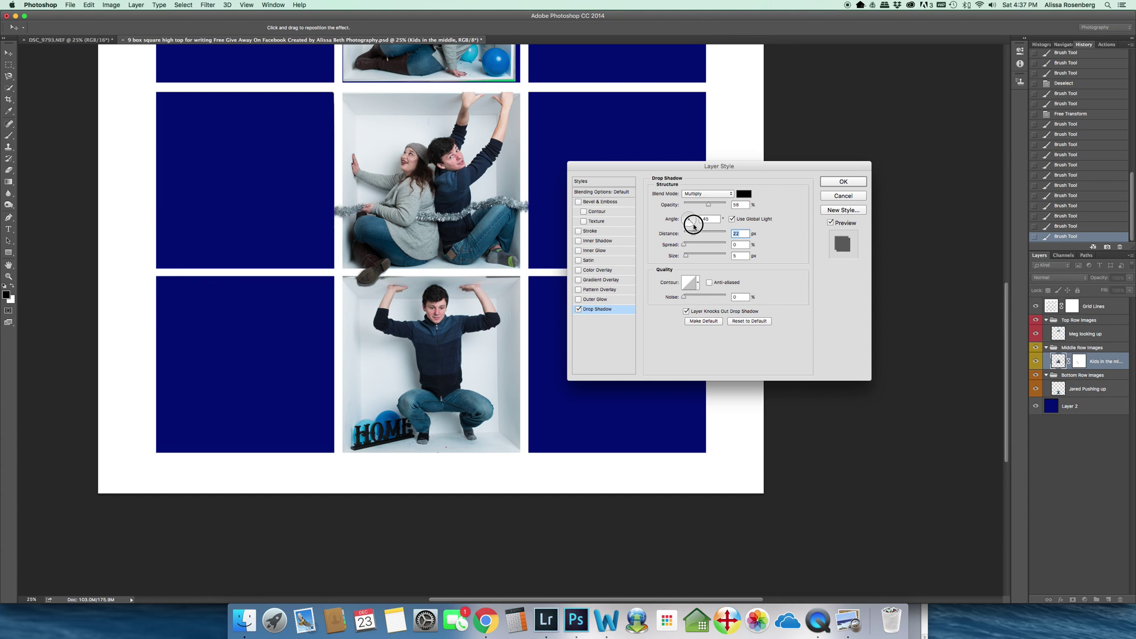
pyautogui.moveTo(693, 226)
pyautogui.mouseDown()
pyautogui.moveTo(677, 221)
pyautogui.moveTo(699, 246)
pyautogui.moveTo(681, 247)
pyautogui.moveTo(708, 228)
pyautogui.moveTo(686, 221)
pyautogui.moveTo(700, 220)
pyautogui.mouseUp()
pyautogui.click(689, 246)
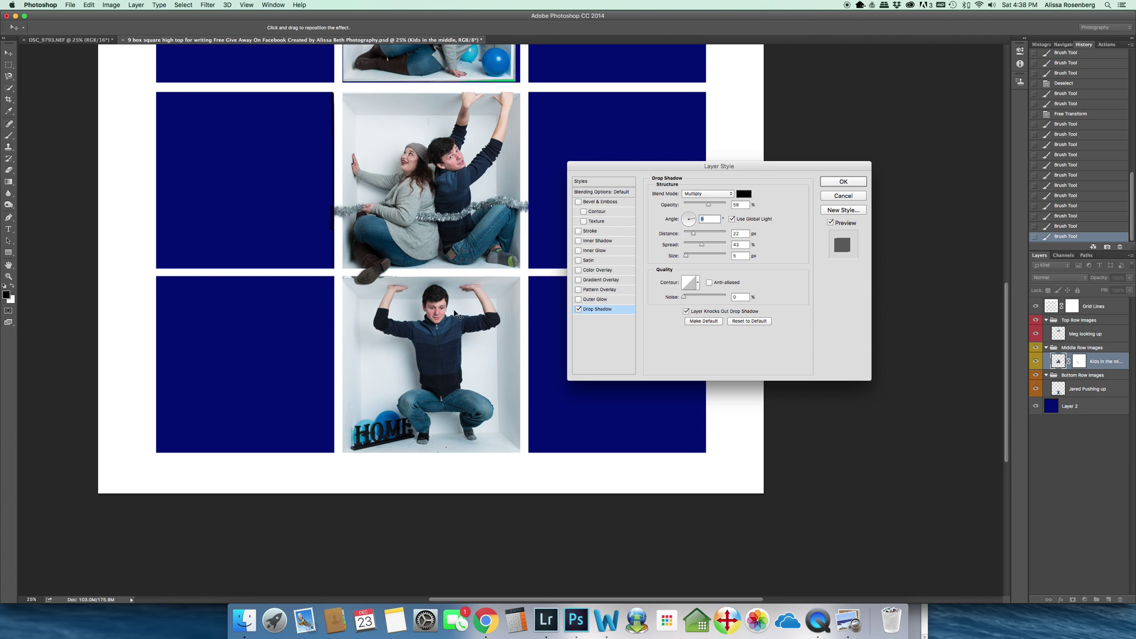
pyautogui.moveTo(708, 204); pyautogui.dragTo(695, 208)
pyautogui.moveTo(686, 256); pyautogui.dragTo(701, 257)
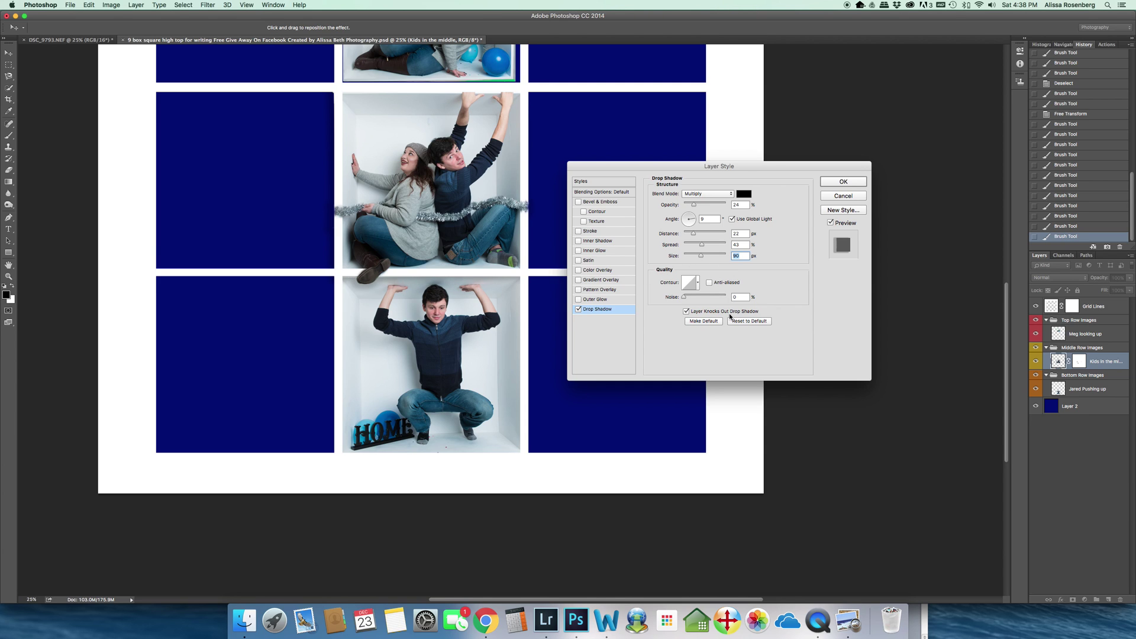
pyautogui.click(855, 185)
pyautogui.press('z')
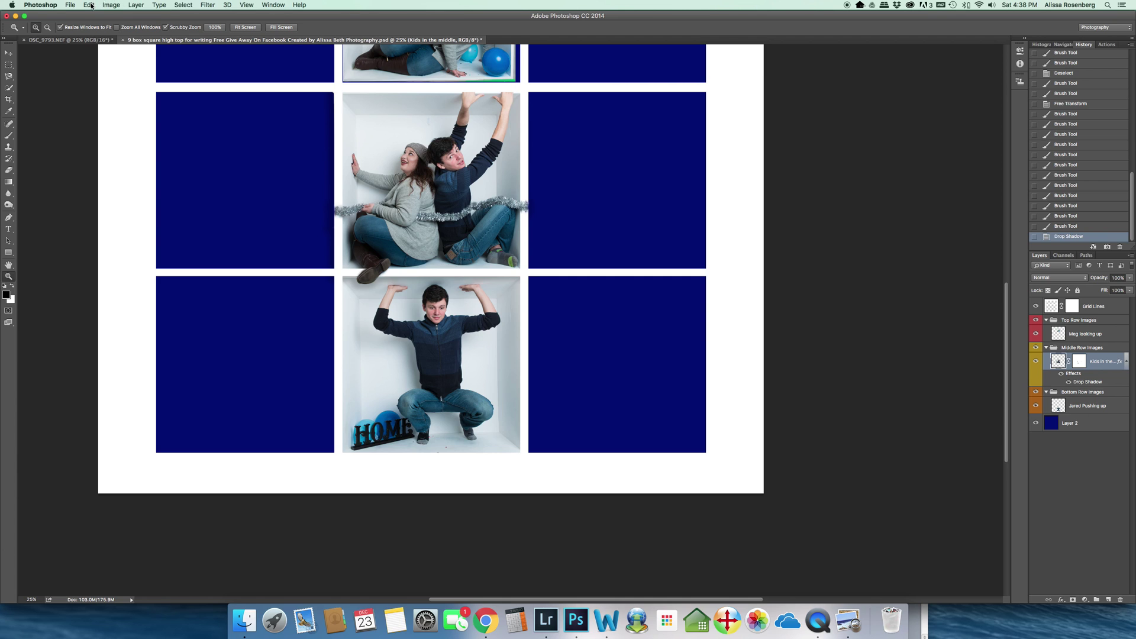
# Step: Browse the Image menu, then show the Edit menu's Transform options
pyautogui.click(112, 5)
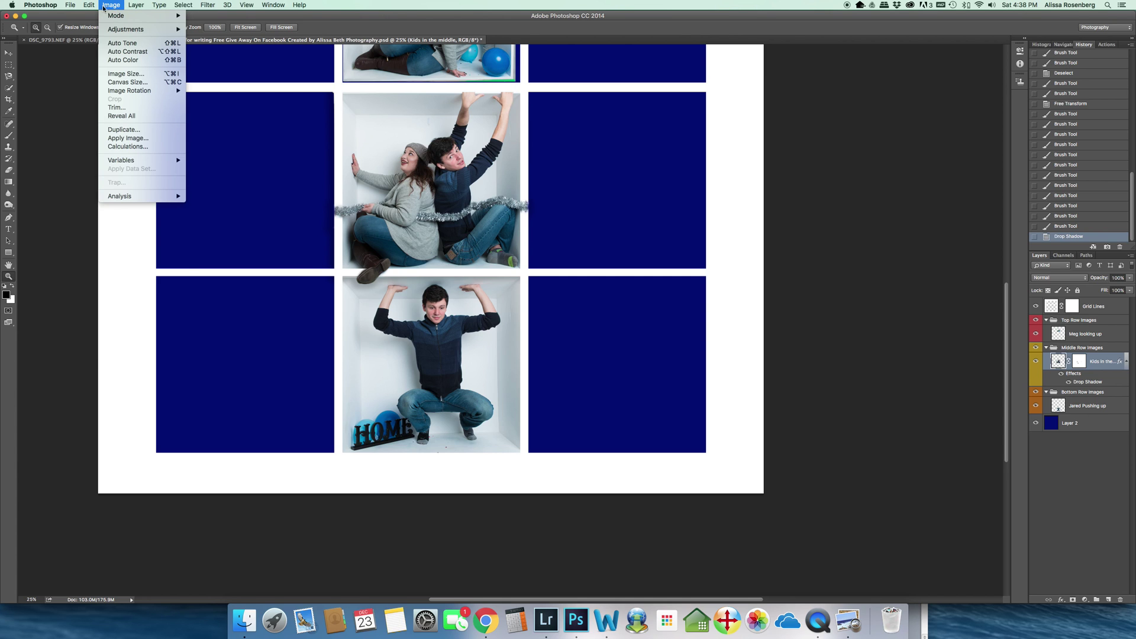
pyautogui.moveTo(92, 9)
pyautogui.moveTo(136, 30)
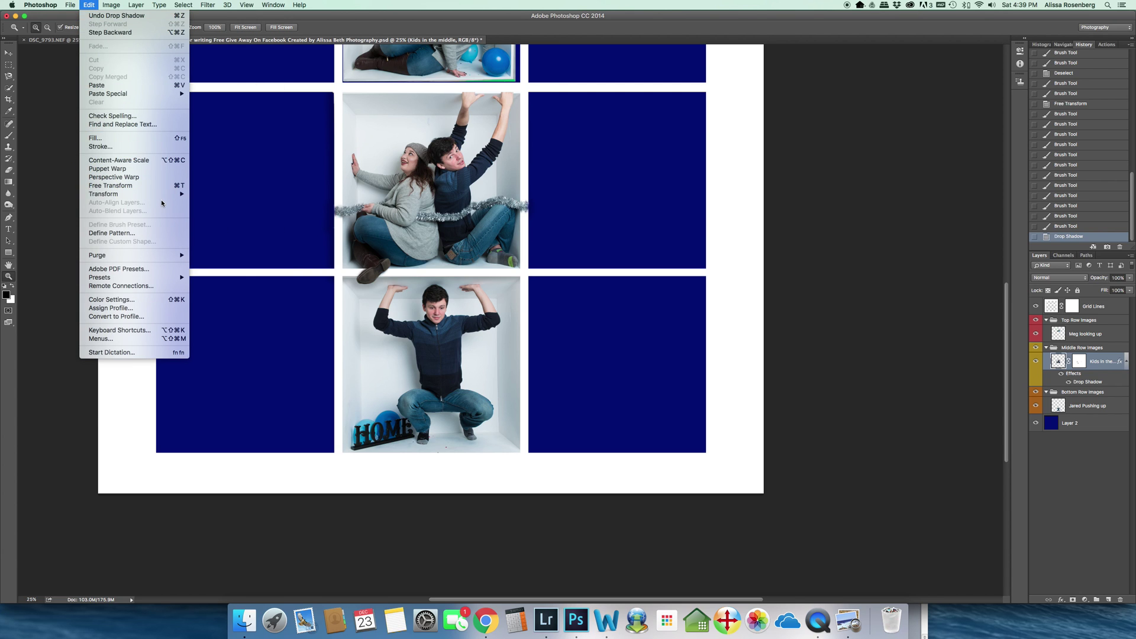
pyautogui.moveTo(162, 195)
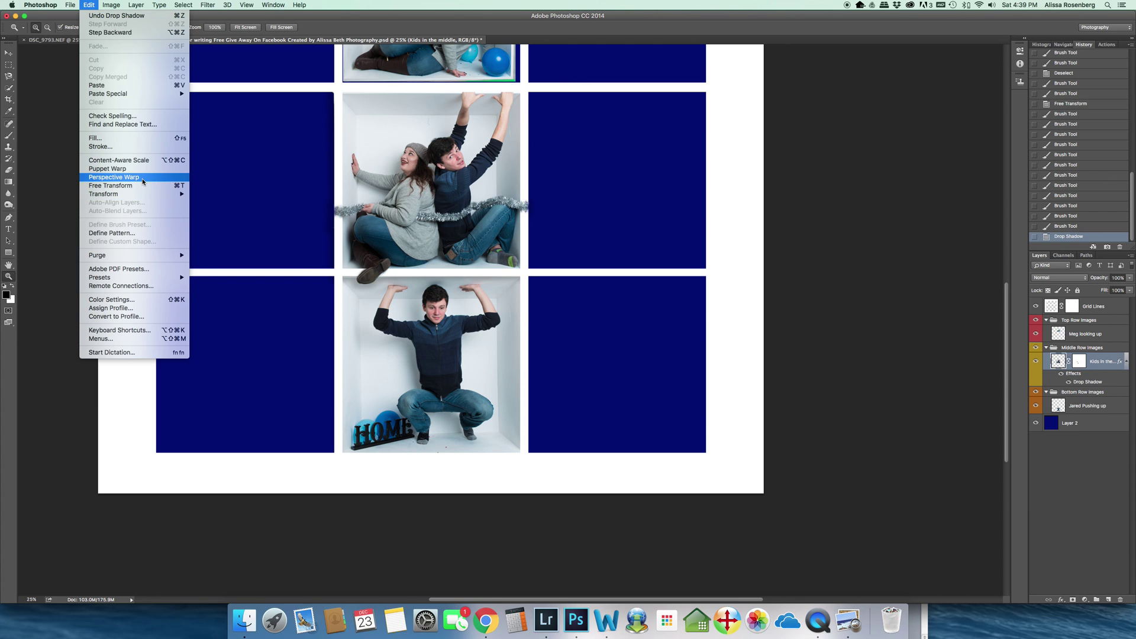